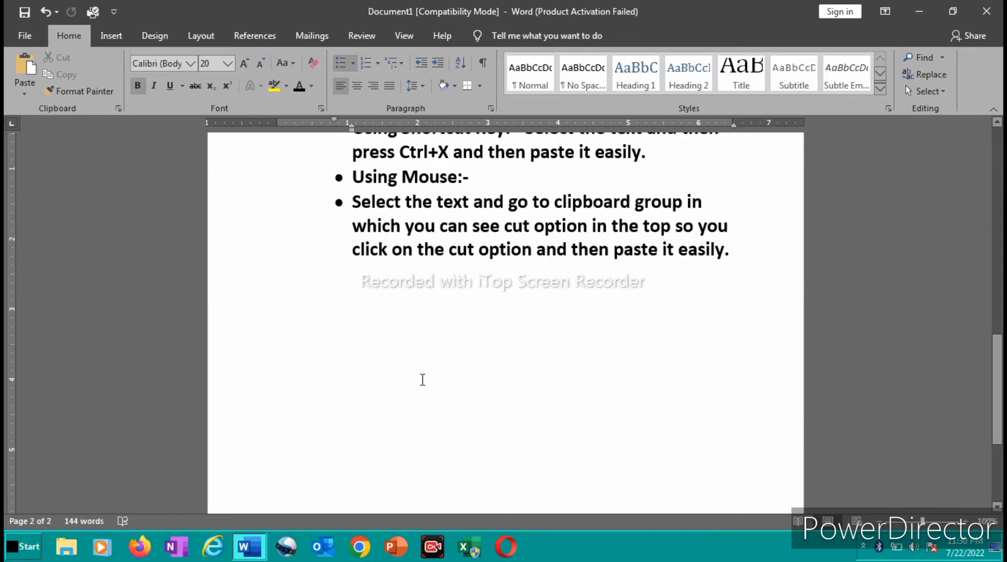
Insert "Gmail," before "etc." in the bullet listing the Excel, Word and Ppt files.
{"action": "scroll", "coordinate": [420, 378], "scroll_direction": "up", "scroll_amount": 5}
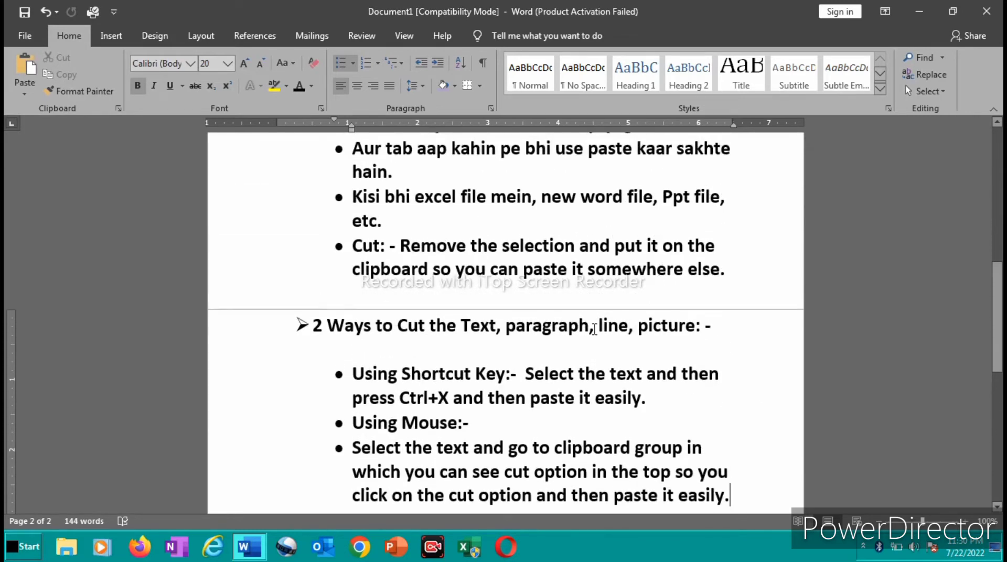
{"action": "scroll", "coordinate": [593, 330], "scroll_direction": "down", "scroll_amount": 3}
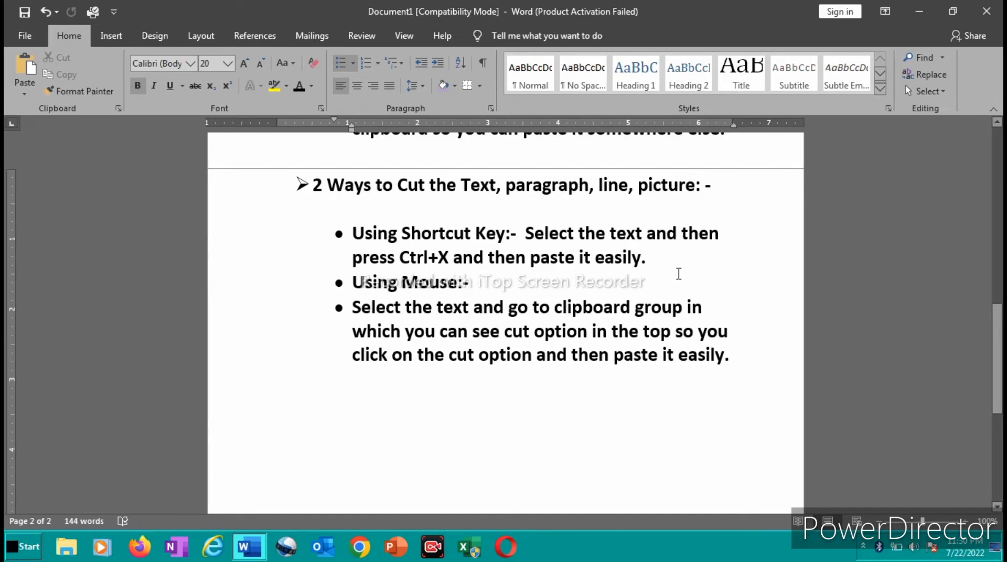
{"action": "scroll", "coordinate": [679, 273], "scroll_direction": "up", "scroll_amount": 3}
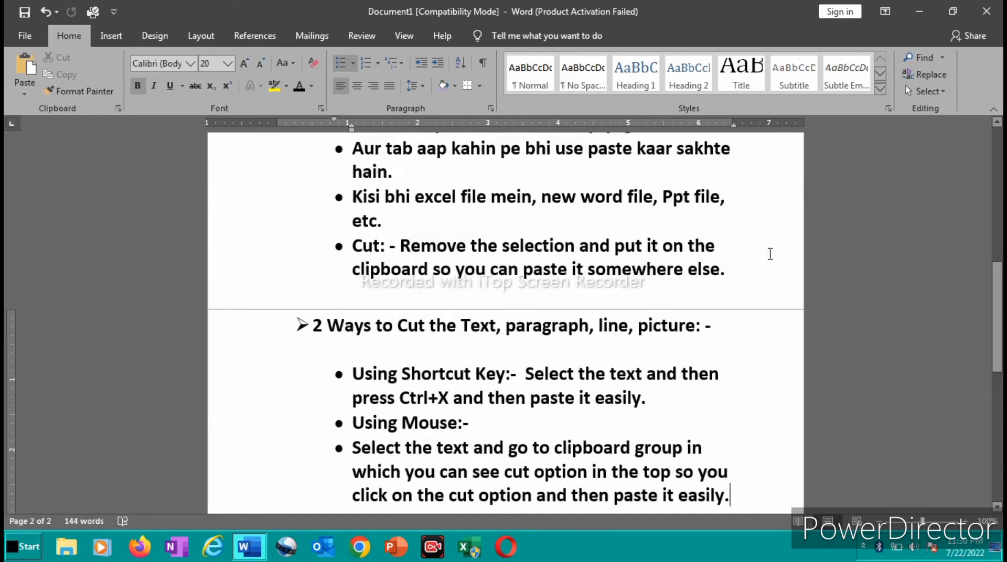
{"action": "left_click", "coordinate": [354, 221]}
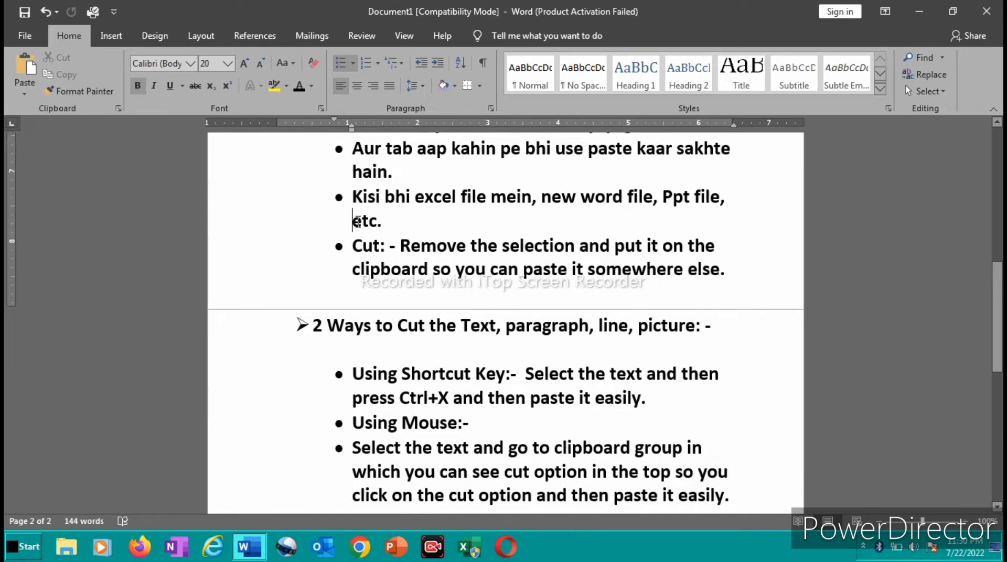
{"action": "type", "text": "gmai"}
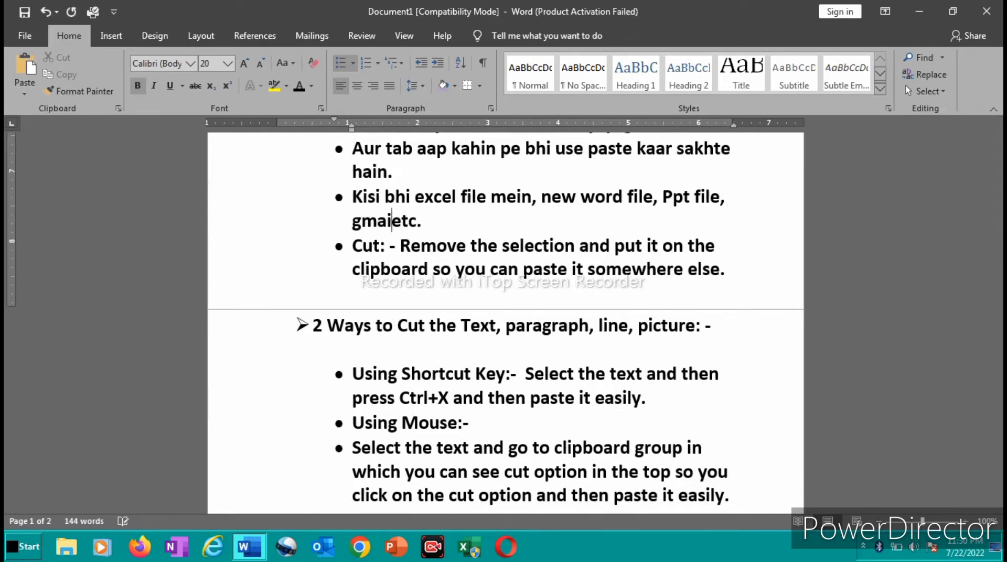
{"action": "type", "text": ","}
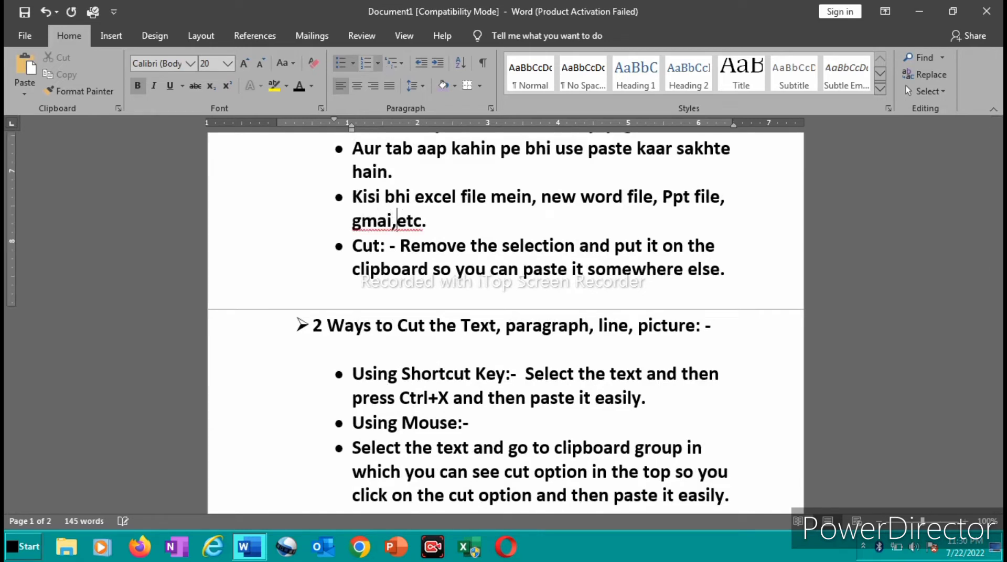
{"action": "key", "text": "BackSpace"}
{"action": "type", "text": "l,"}
{"action": "right_click", "coordinate": [381, 223]}
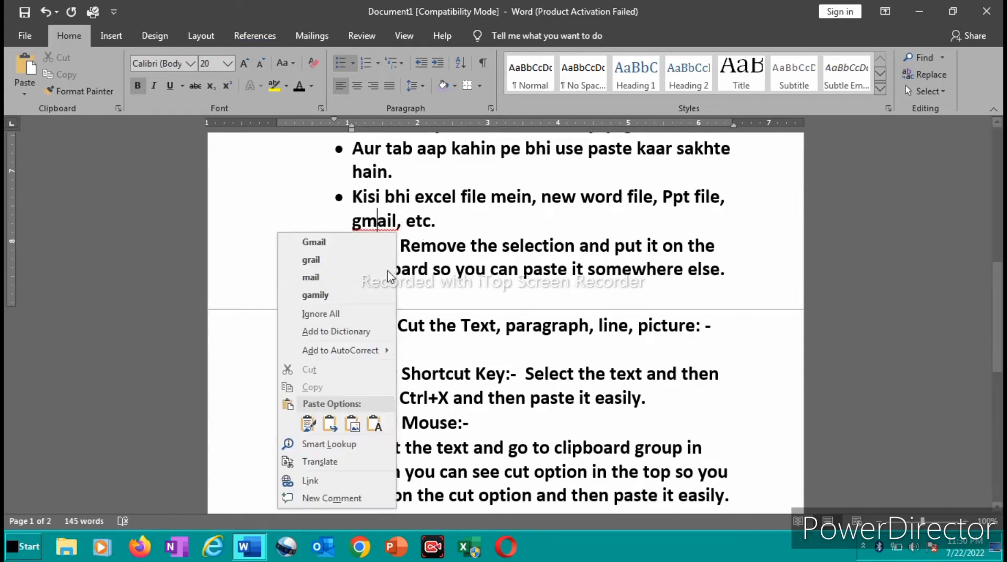
{"action": "key", "text": "Escape"}
{"action": "scroll", "coordinate": [475, 381], "scroll_direction": "down", "scroll_amount": 3}
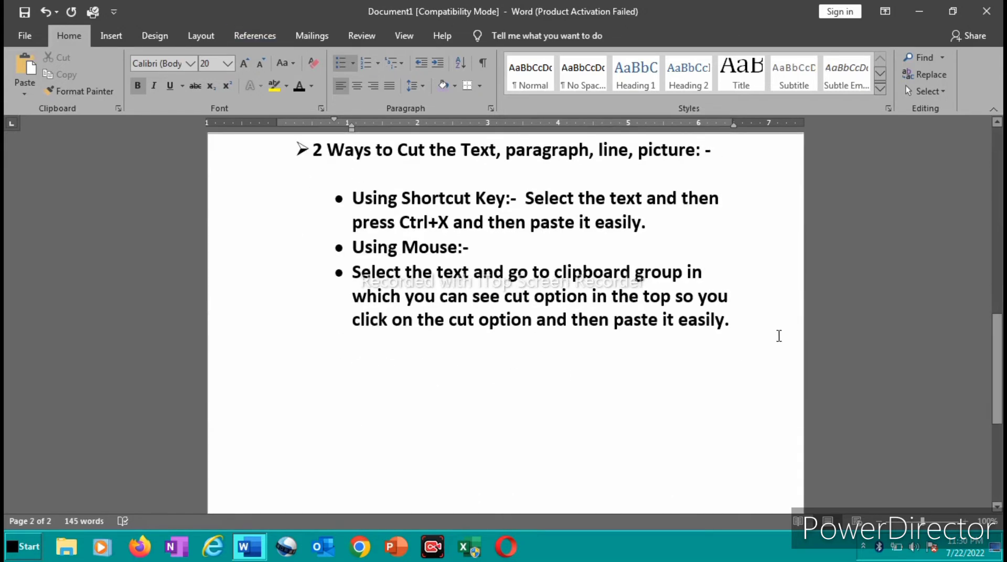
Cut the "Tech Sajwan" line located just below the shaded Clipboard Group list.
{"action": "left_click", "coordinate": [759, 334]}
{"action": "scroll", "coordinate": [574, 363], "scroll_direction": "up", "scroll_amount": 10}
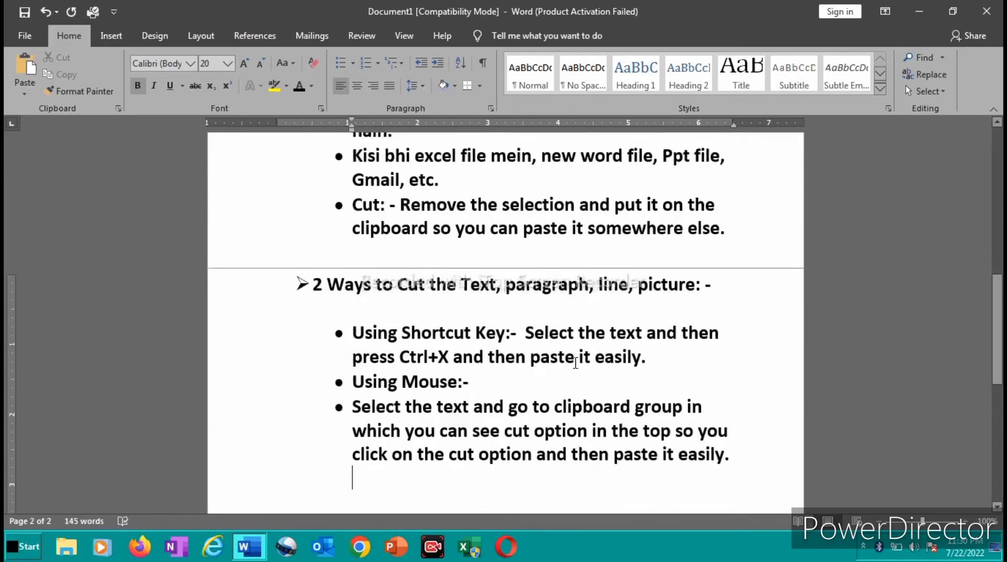
{"action": "scroll", "coordinate": [222, 421], "scroll_direction": "down", "scroll_amount": 1}
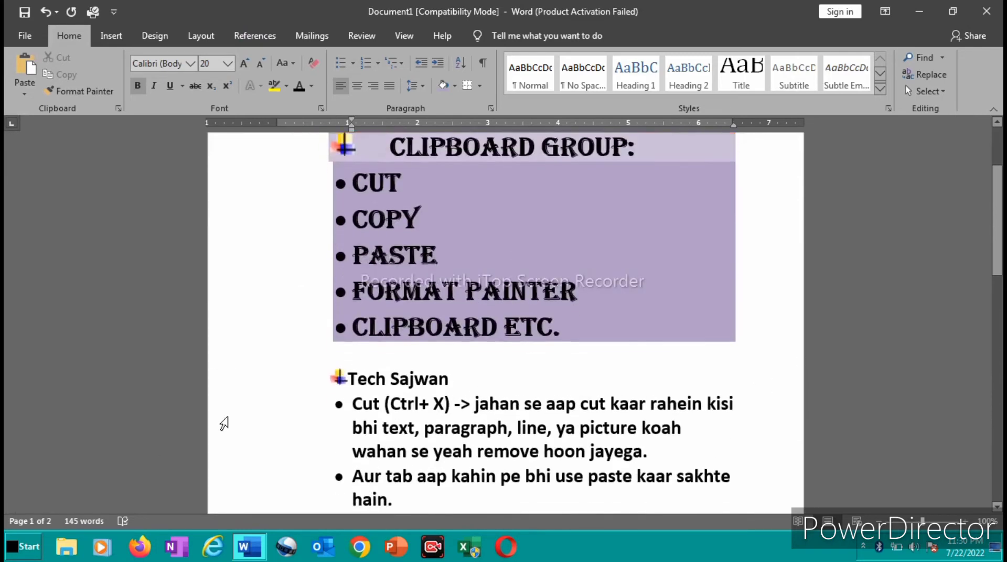
{"action": "left_click_drag", "start_coordinate": [448, 334], "coordinate": [346, 334]}
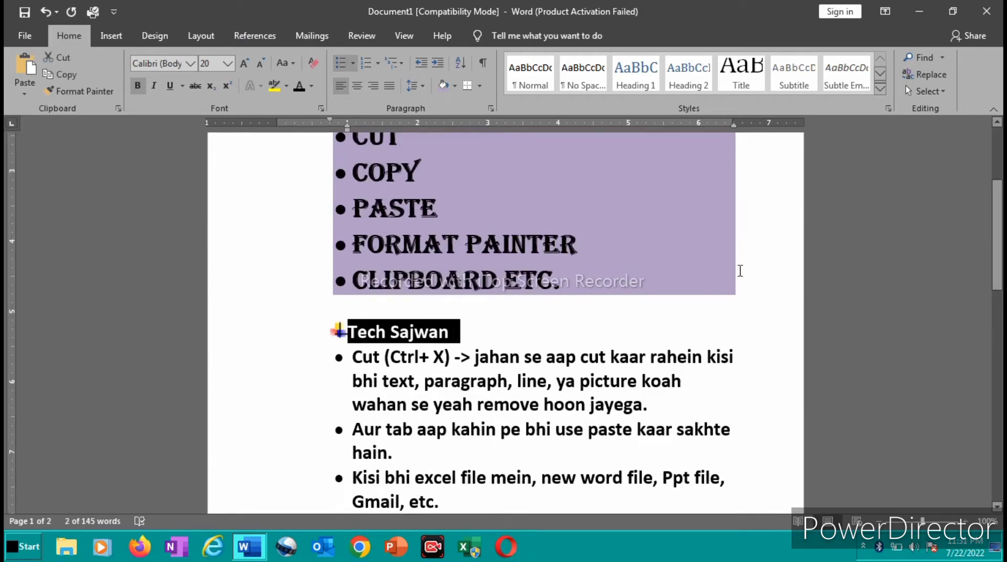
{"action": "scroll", "coordinate": [740, 270], "scroll_direction": "down", "scroll_amount": 5}
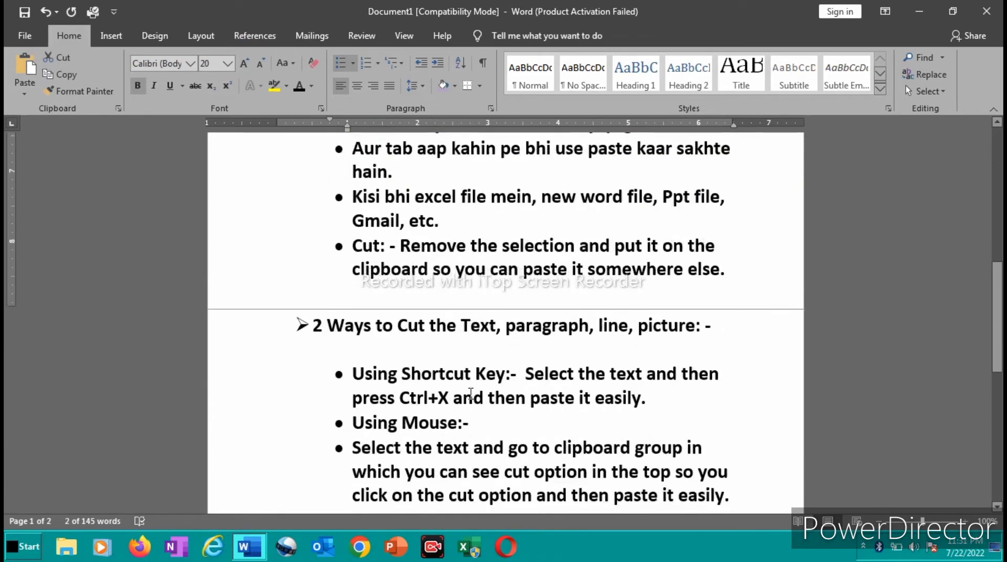
{"action": "scroll", "coordinate": [460, 404], "scroll_direction": "up", "scroll_amount": 4}
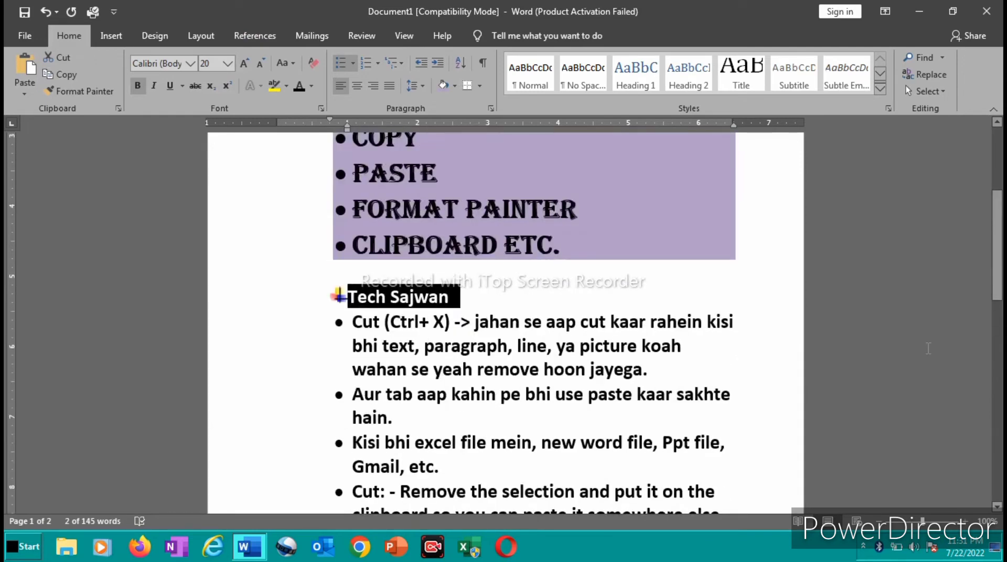
{"action": "key", "text": "ctrl+x"}
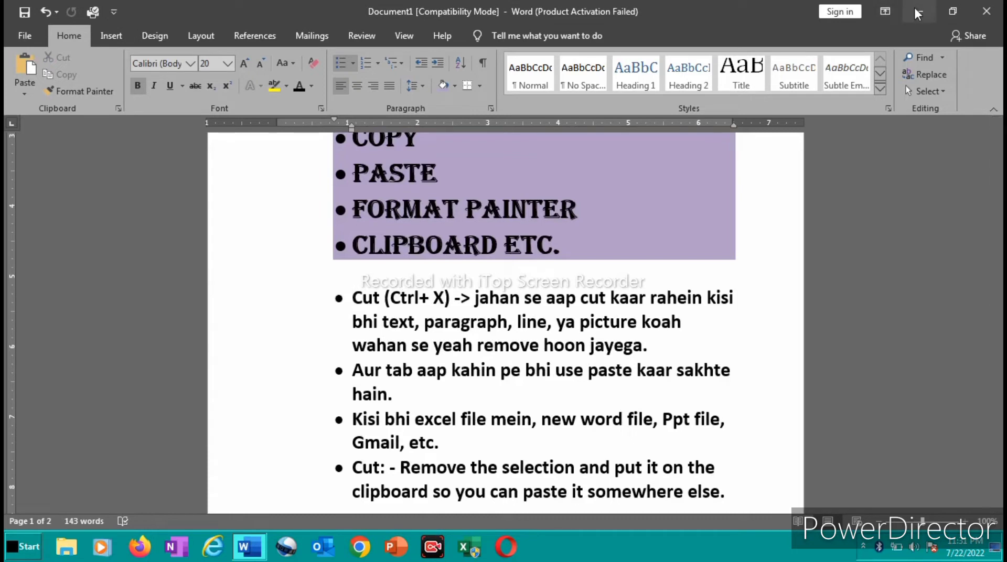
Switch to Excel, create a blank workbook and enter "Tech Sajwan" in cell A1.
{"action": "left_click", "coordinate": [472, 549]}
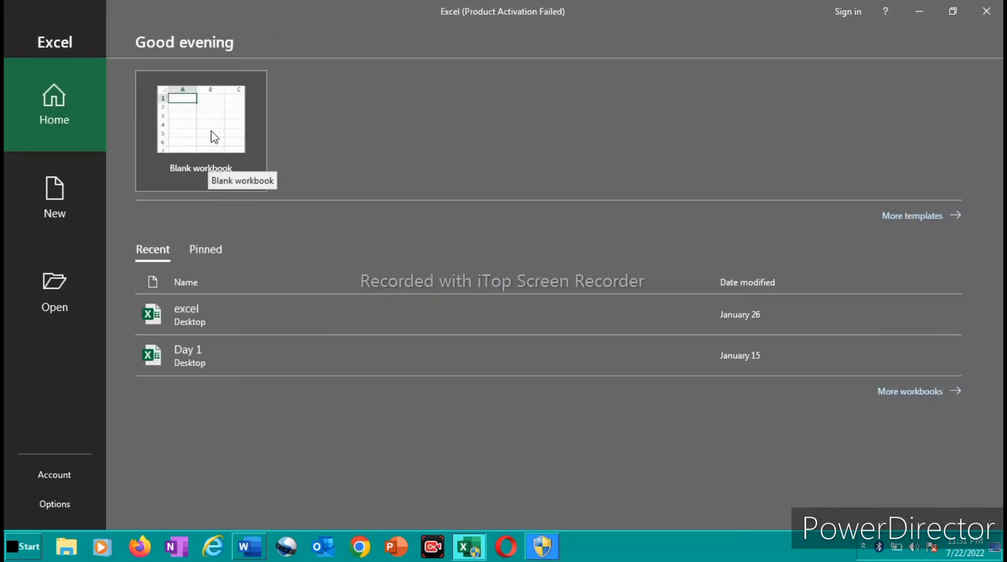
{"action": "left_click", "coordinate": [212, 132]}
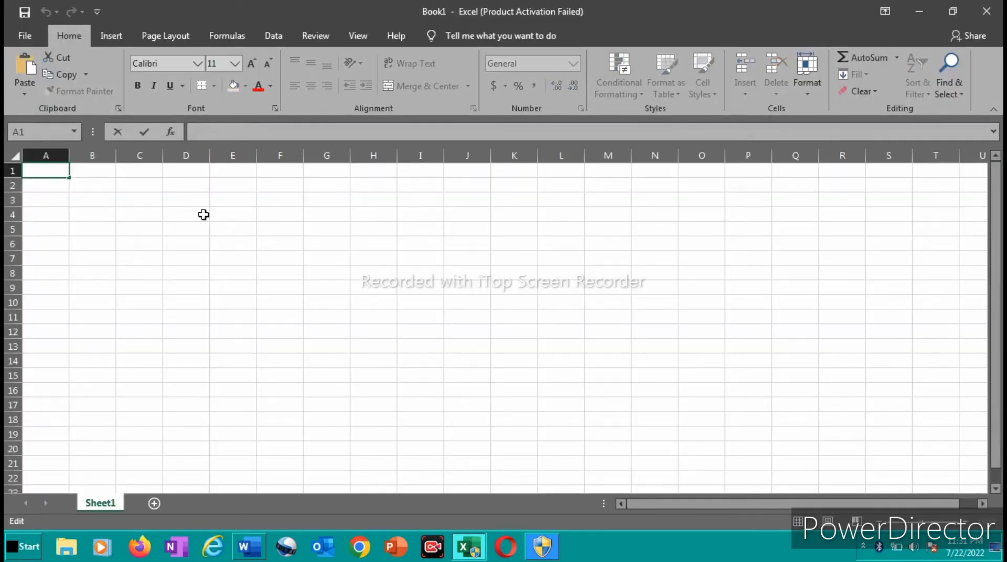
{"action": "type", "text": "Tech Sajwan"}
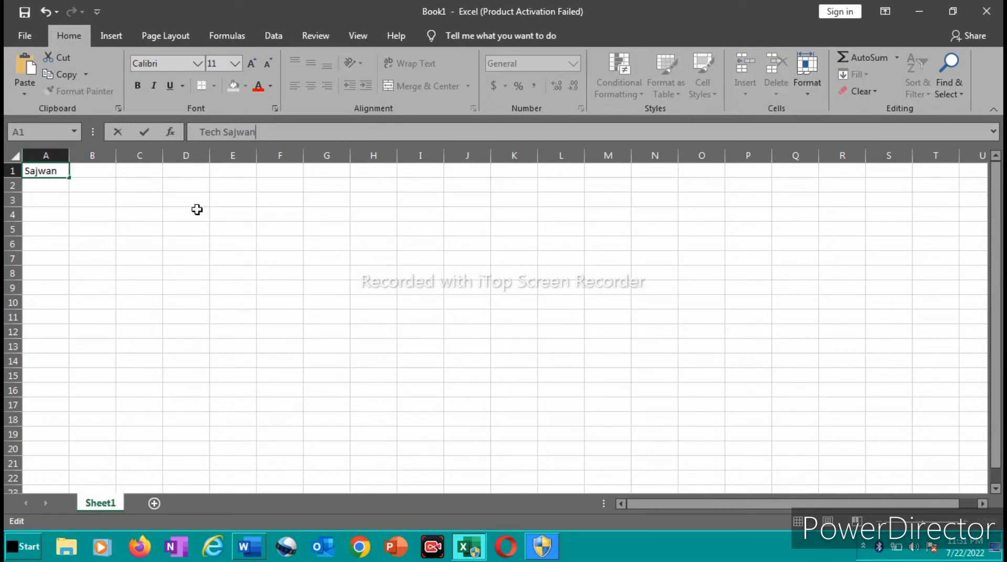
Paste the cut "Tech Sajwan" line with its original formatting into cell E7.
{"action": "left_click", "coordinate": [346, 258]}
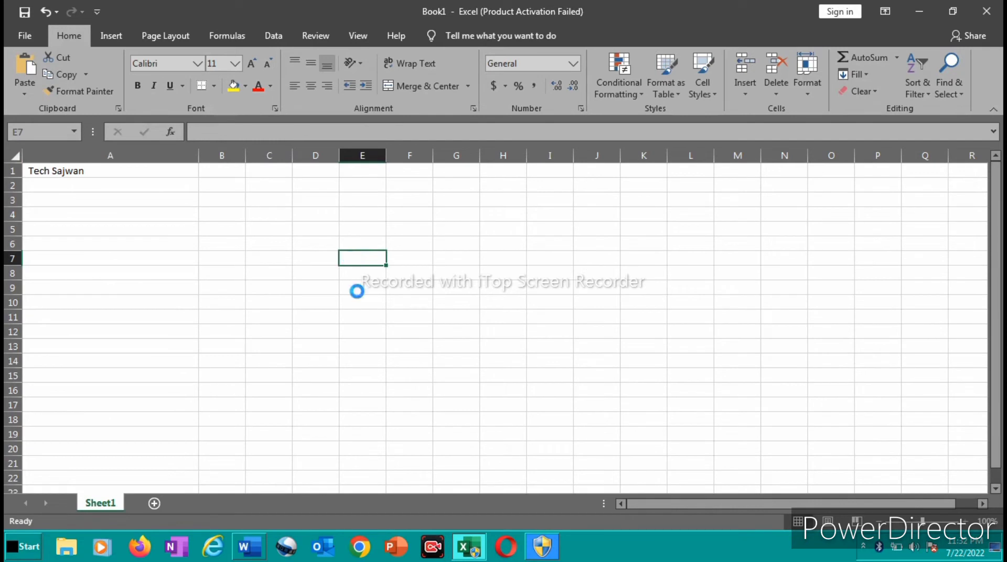
{"action": "key", "text": "ctrl+v"}
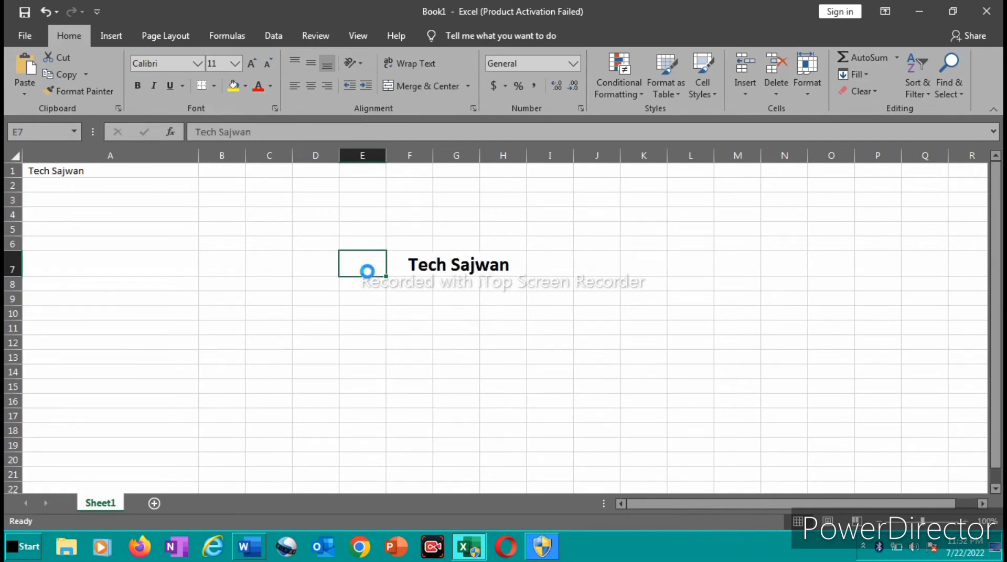
{"action": "left_click", "coordinate": [381, 352]}
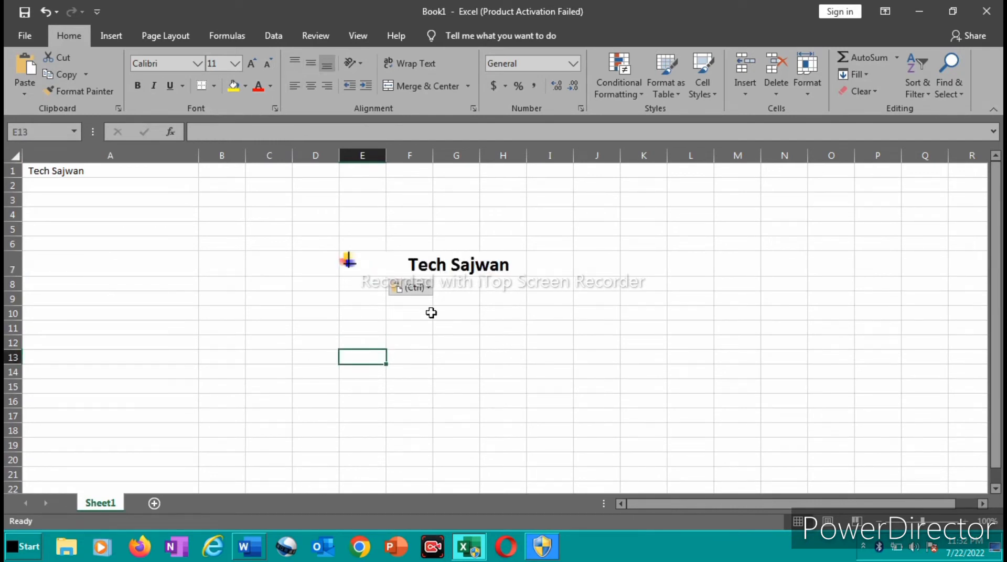
Widen column A to about three times its width and paste the cut line into cell A8.
{"action": "left_click_drag", "start_coordinate": [200, 156], "coordinate": [608, 203]}
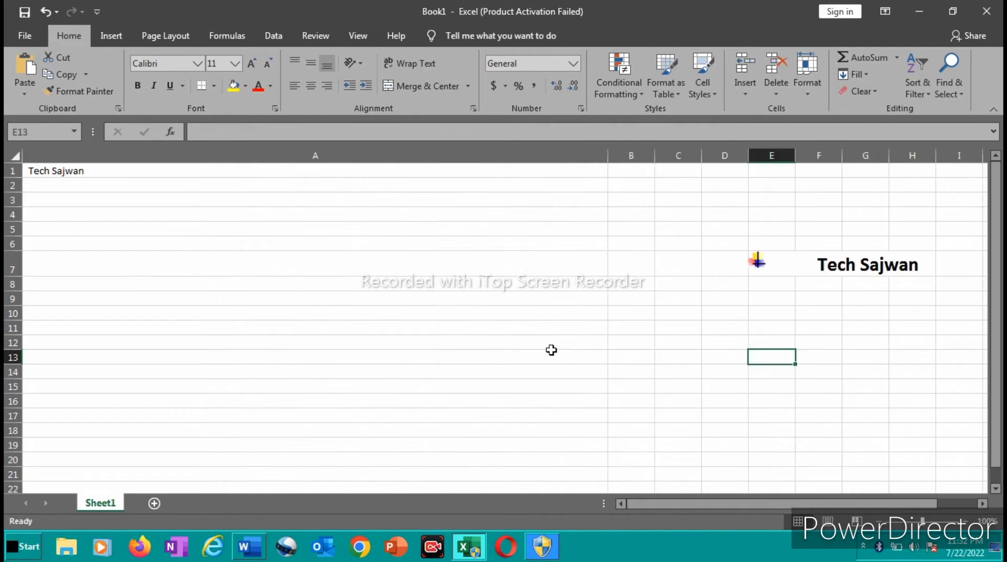
{"action": "left_click", "coordinate": [570, 288]}
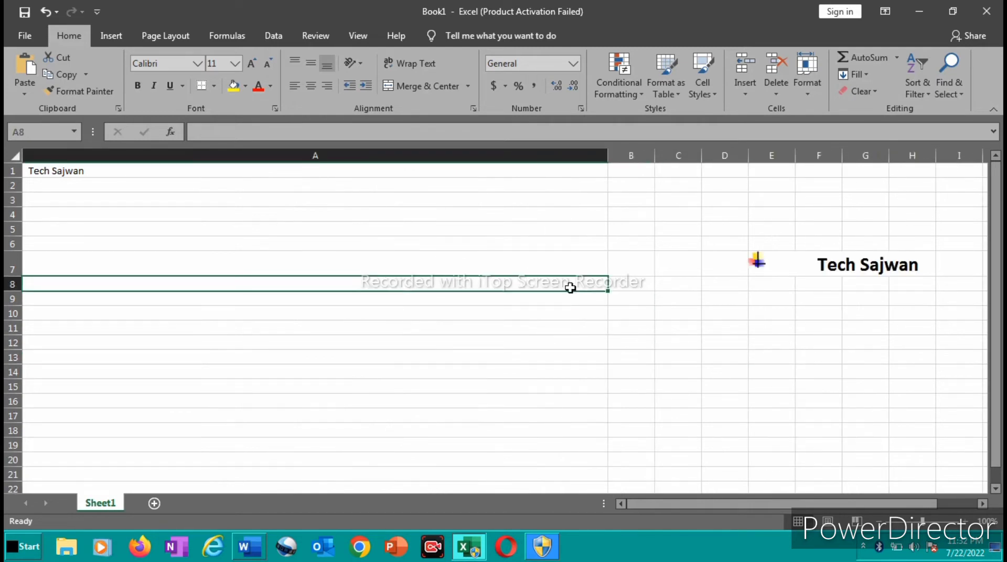
{"action": "key", "text": "ctrl+v"}
{"action": "left_click", "coordinate": [449, 362]}
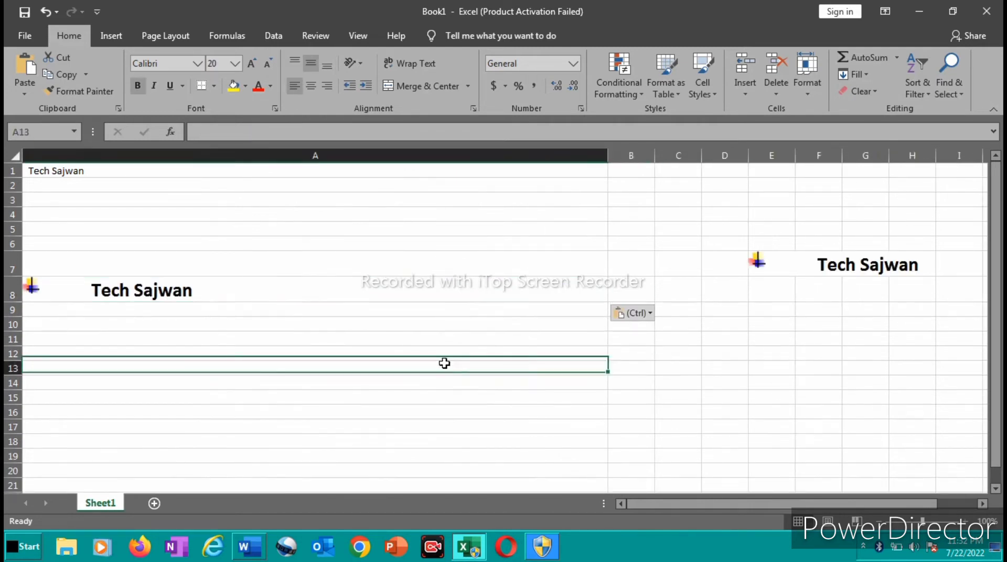
Switch back to Word, create a blank document and add "Tech Sajwan" on a left-aligned first line.
{"action": "left_click", "coordinate": [256, 546]}
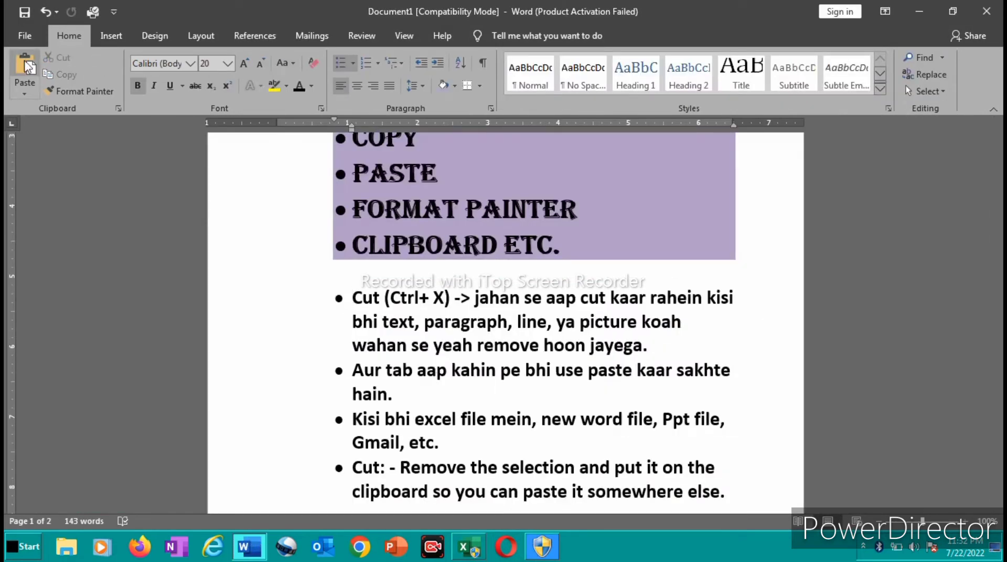
{"action": "left_click", "coordinate": [22, 36]}
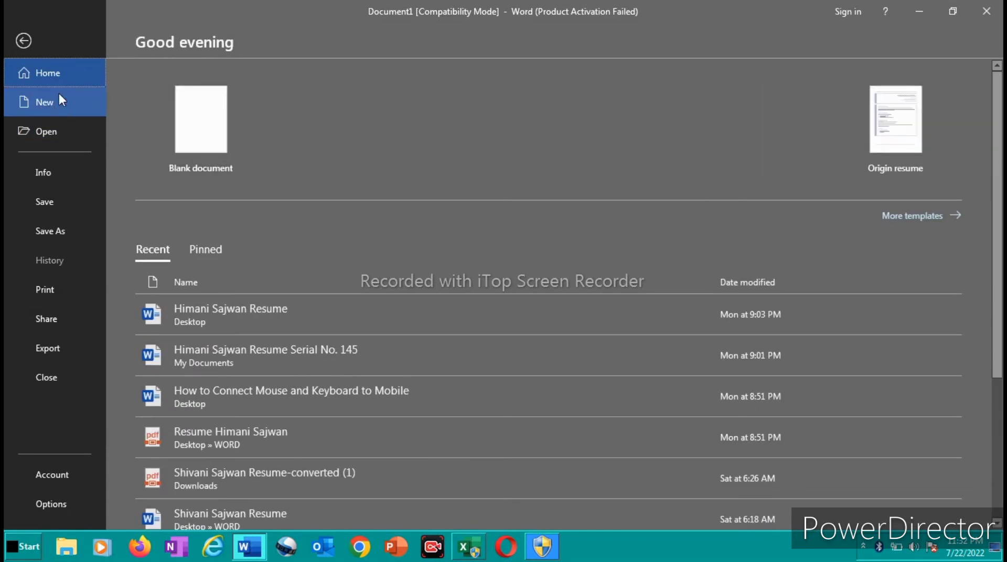
{"action": "left_click", "coordinate": [172, 146]}
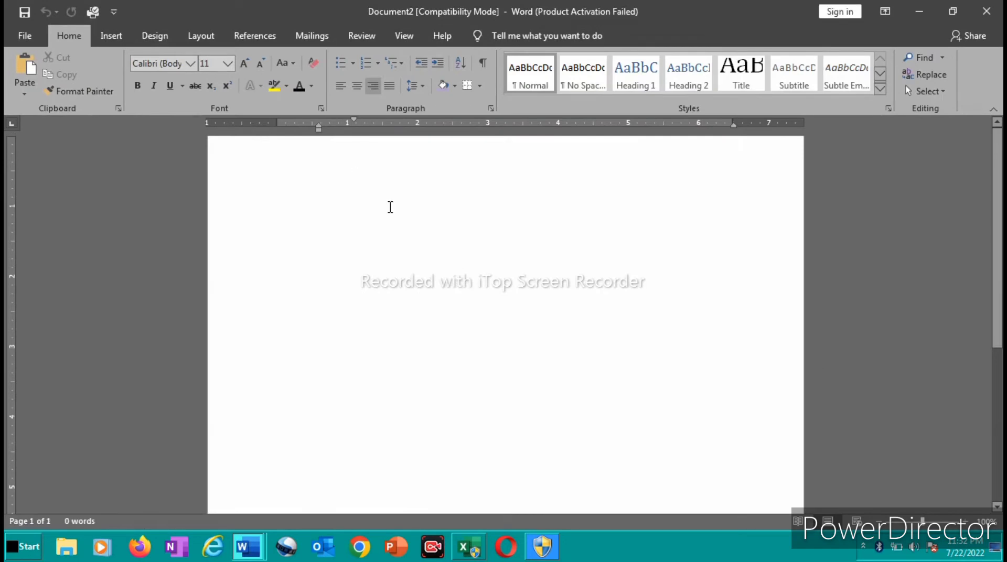
{"action": "key", "text": "ctrl+l"}
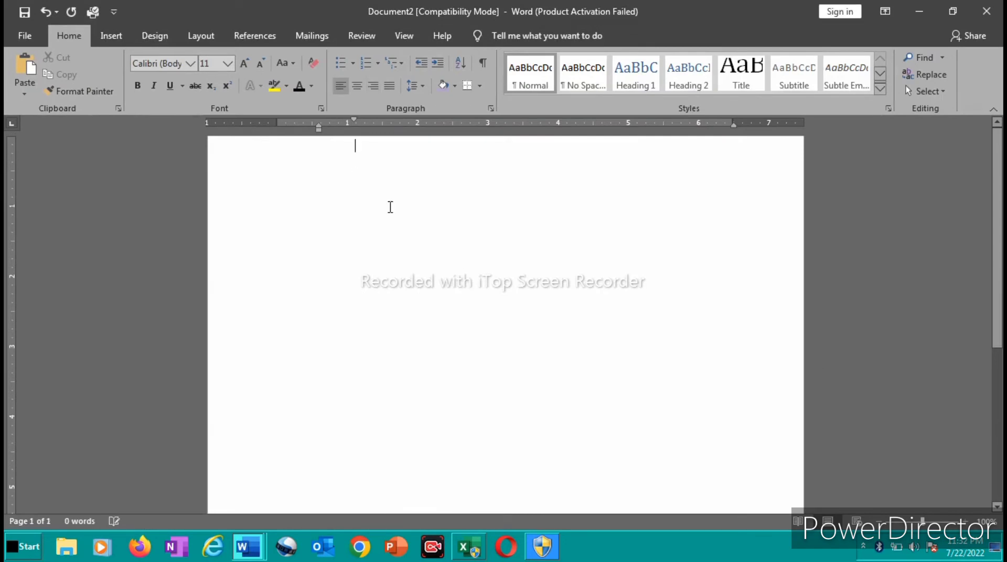
{"action": "type", "text": "Tech Sajwan"}
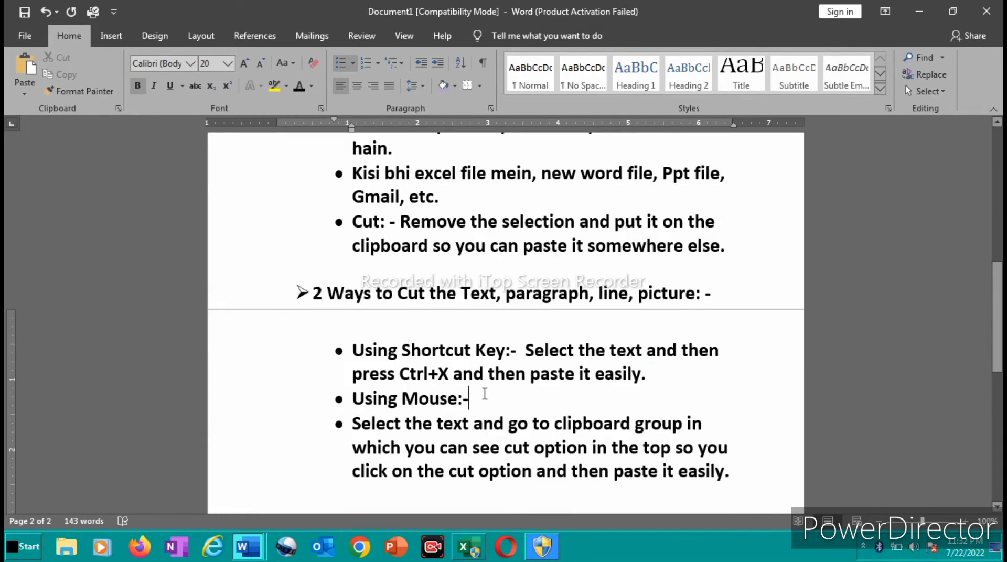
Insert "/ Clip" before the colon in the "Using Mouse:-" bullet of Document1.
{"action": "key", "text": "Left"}
{"action": "type", "text": "/ "}
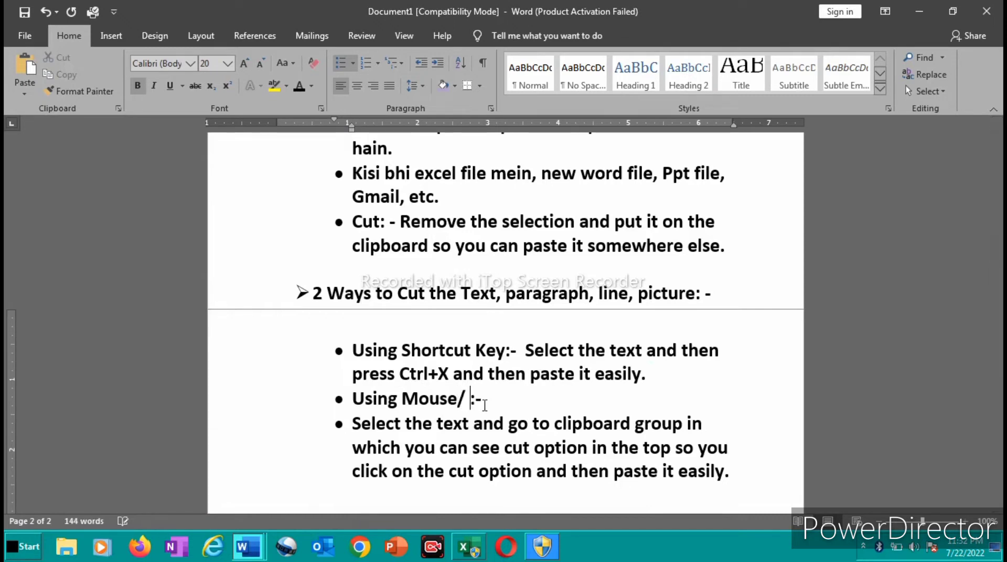
{"action": "type", "text": "Clip"}
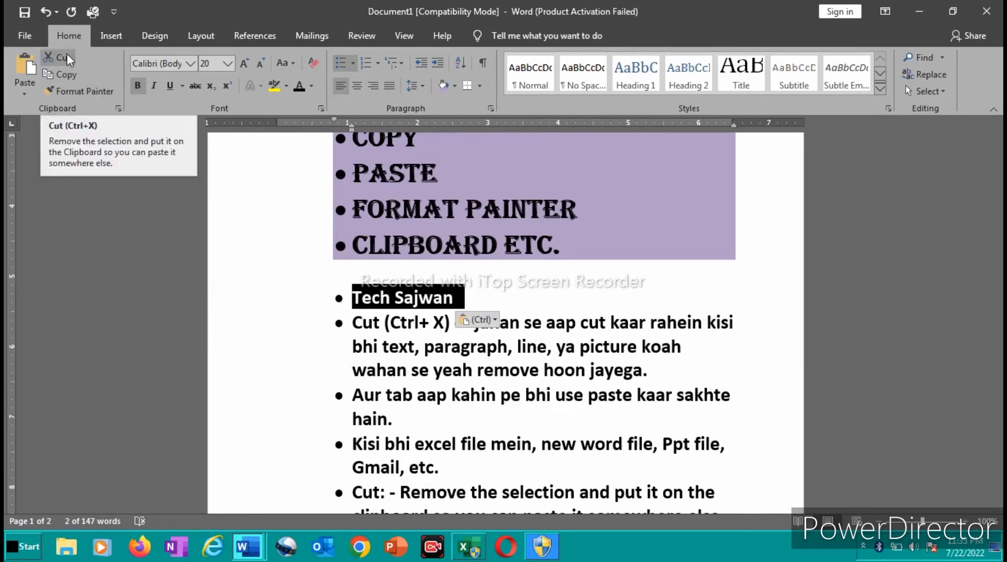
Cut the selected "Tech Sajwan" line from Document1 and paste it left-aligned into a new blank document.
{"action": "left_click", "coordinate": [67, 53]}
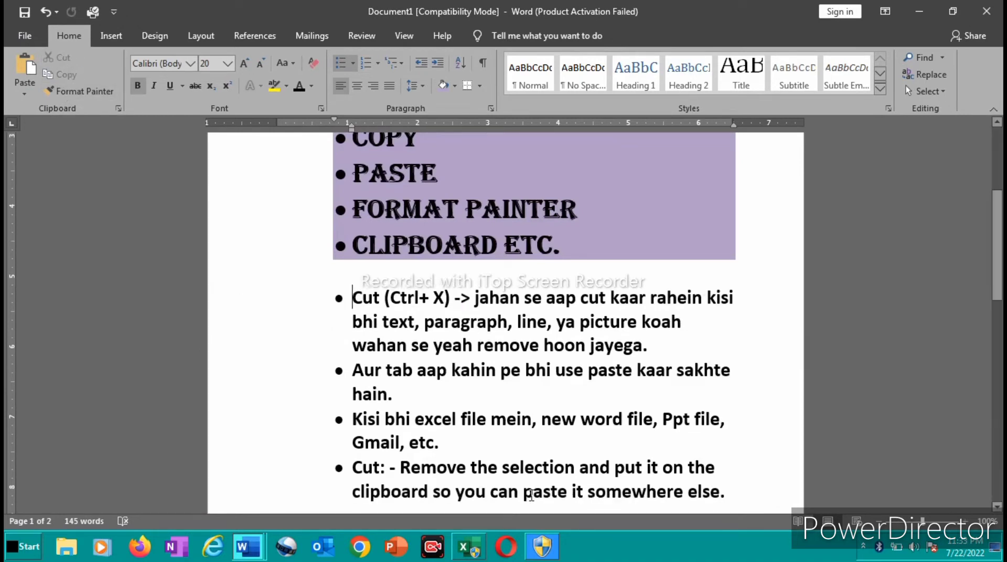
{"action": "left_click", "coordinate": [25, 35]}
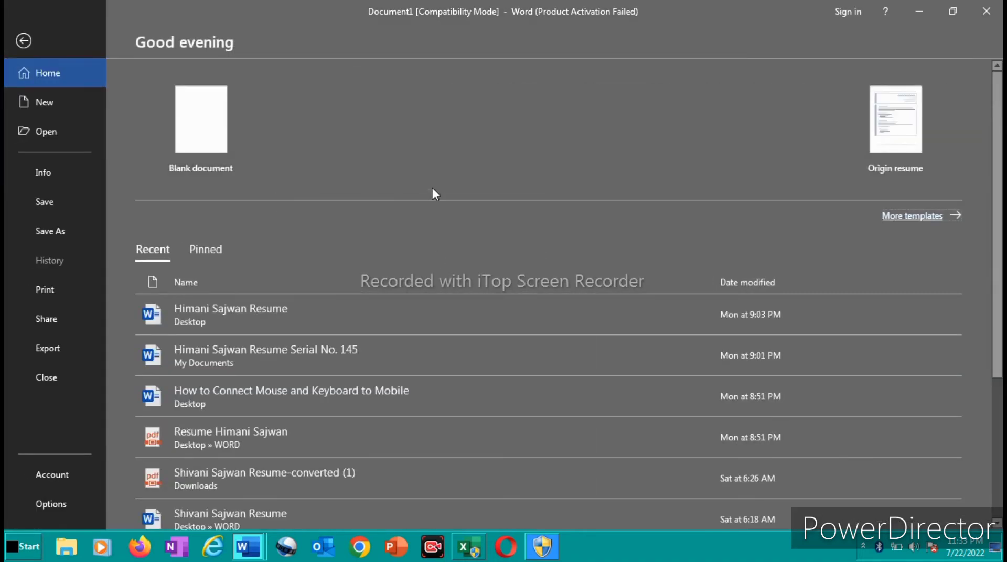
{"action": "left_click", "coordinate": [216, 159]}
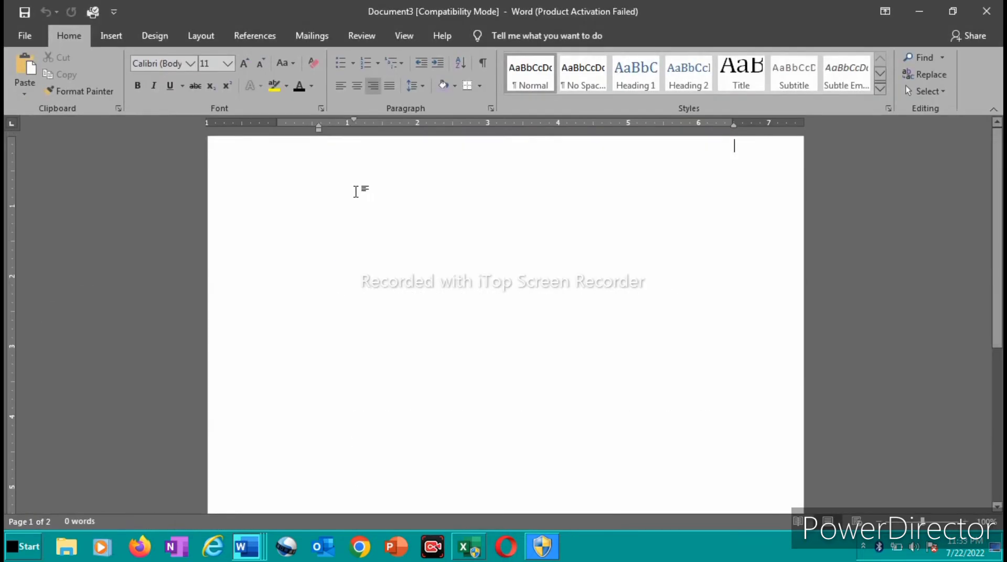
{"action": "double_click", "coordinate": [352, 188]}
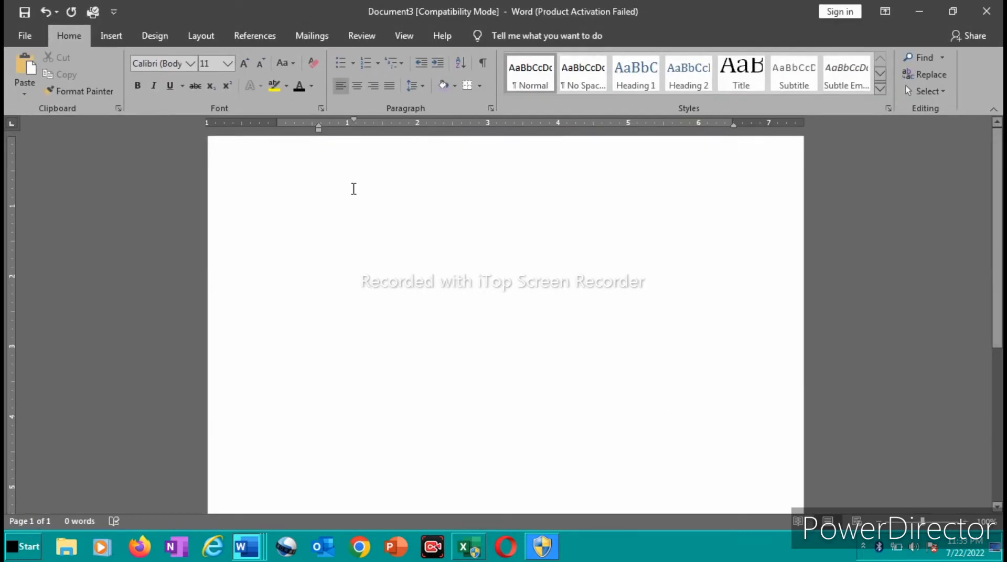
{"action": "key", "text": "ctrl+v"}
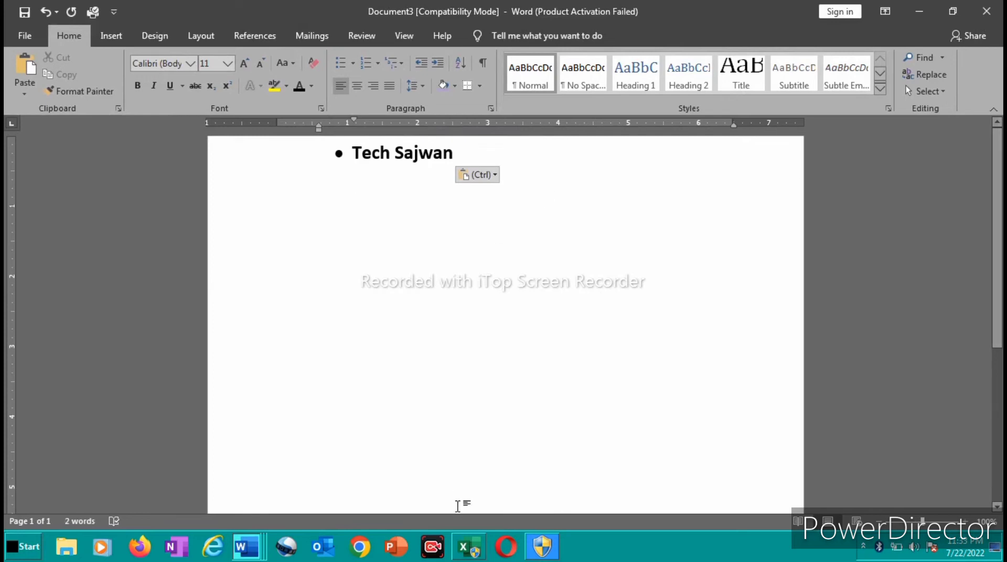
Return to Document1 and review its notes on the Cut command.
{"action": "left_click", "coordinate": [247, 548]}
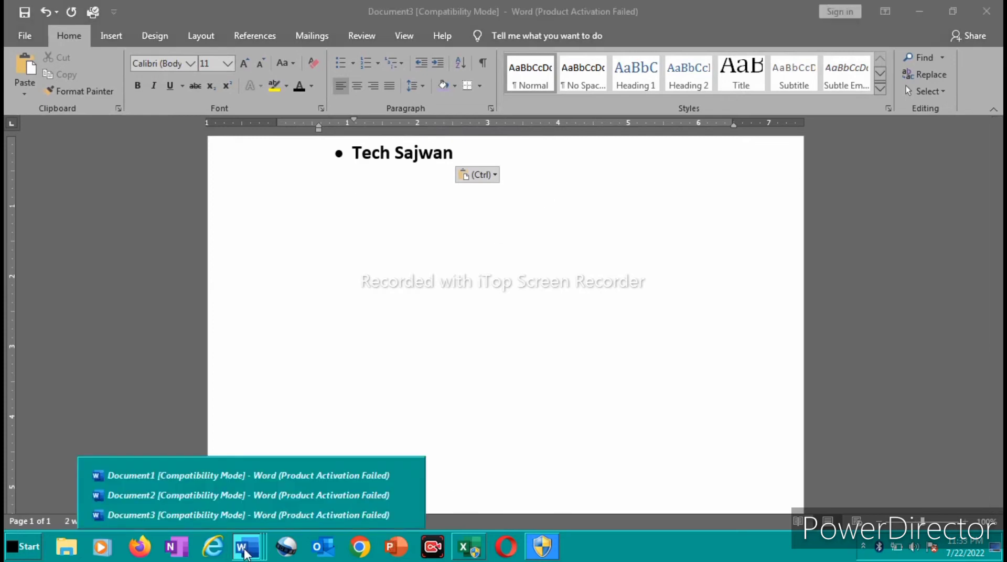
{"action": "left_click", "coordinate": [245, 495]}
{"action": "left_click", "coordinate": [246, 548]}
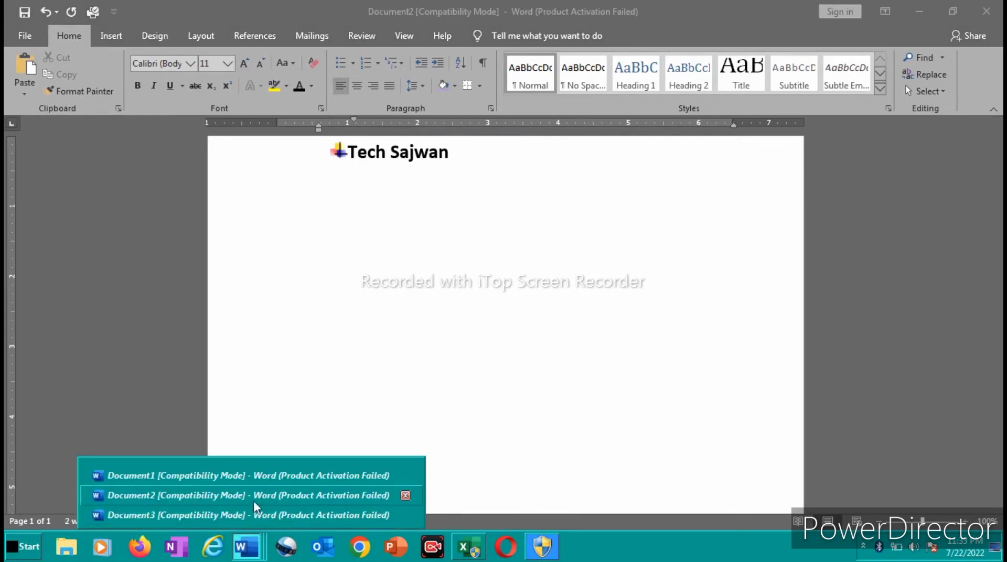
{"action": "left_click", "coordinate": [264, 476]}
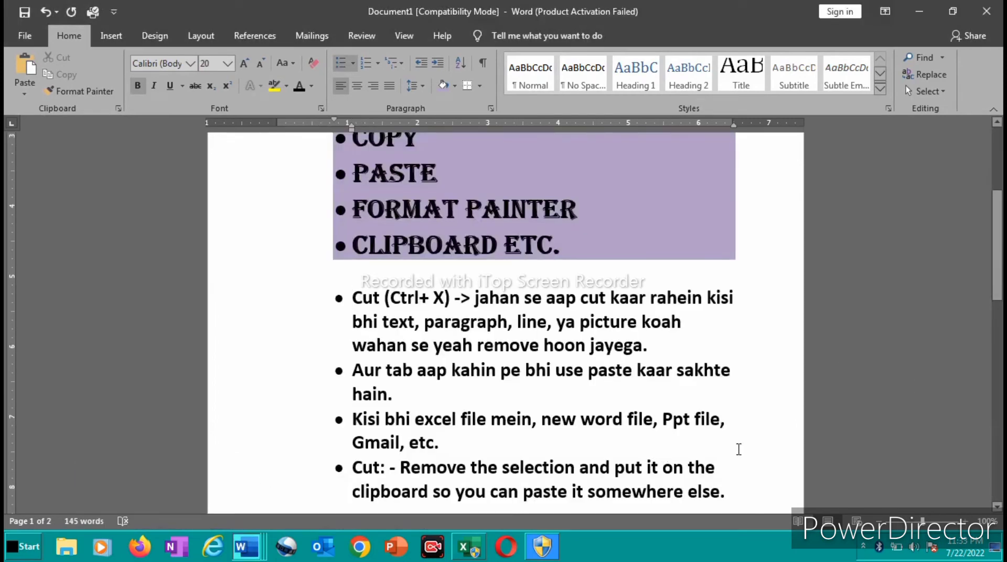
{"action": "scroll", "coordinate": [738, 447], "scroll_direction": "down", "scroll_amount": 1}
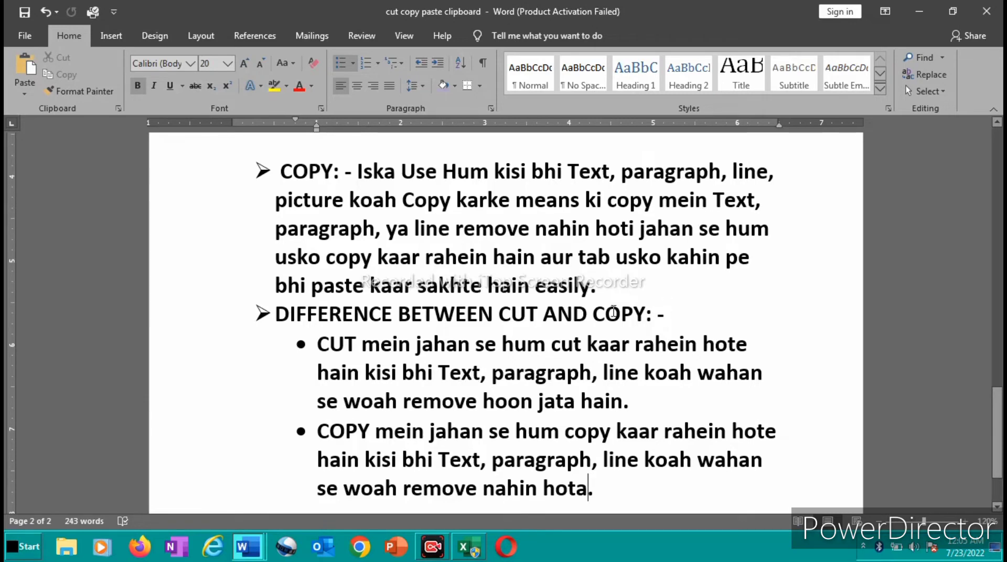
Review the "DIFFERENCE BETWEEN CUT AND COPY" section in the "cut copy paste clipboard" document, highlighting its heading and the "Tech Sajwan" line.
{"action": "left_click_drag", "start_coordinate": [275, 315], "coordinate": [644, 317]}
{"action": "scroll", "coordinate": [767, 329], "scroll_direction": "down", "scroll_amount": 1}
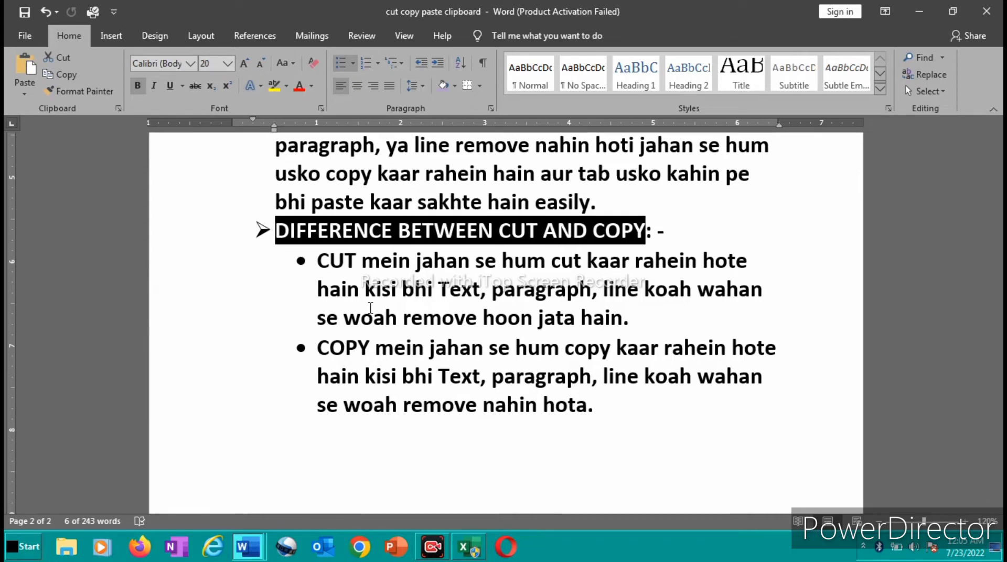
{"action": "left_click", "coordinate": [624, 418]}
{"action": "scroll", "coordinate": [534, 379], "scroll_direction": "up", "scroll_amount": 8}
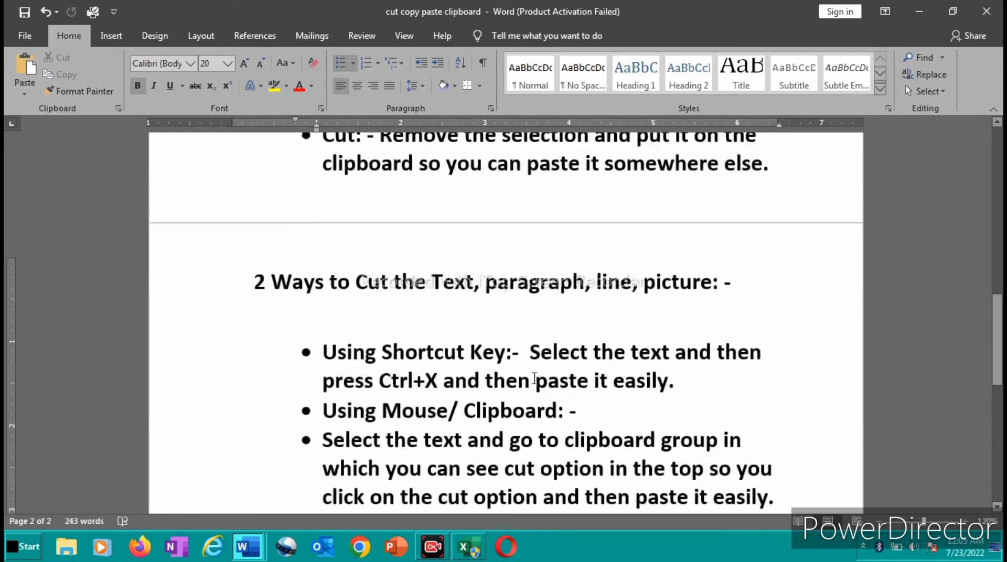
{"action": "scroll", "coordinate": [534, 378], "scroll_direction": "up", "scroll_amount": 8}
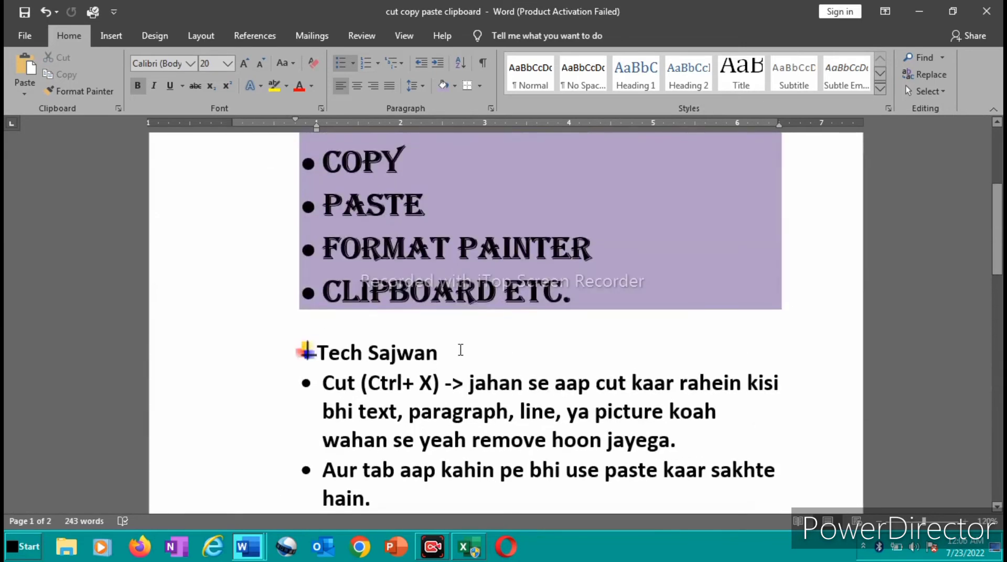
{"action": "left_click_drag", "start_coordinate": [461, 350], "coordinate": [316, 353]}
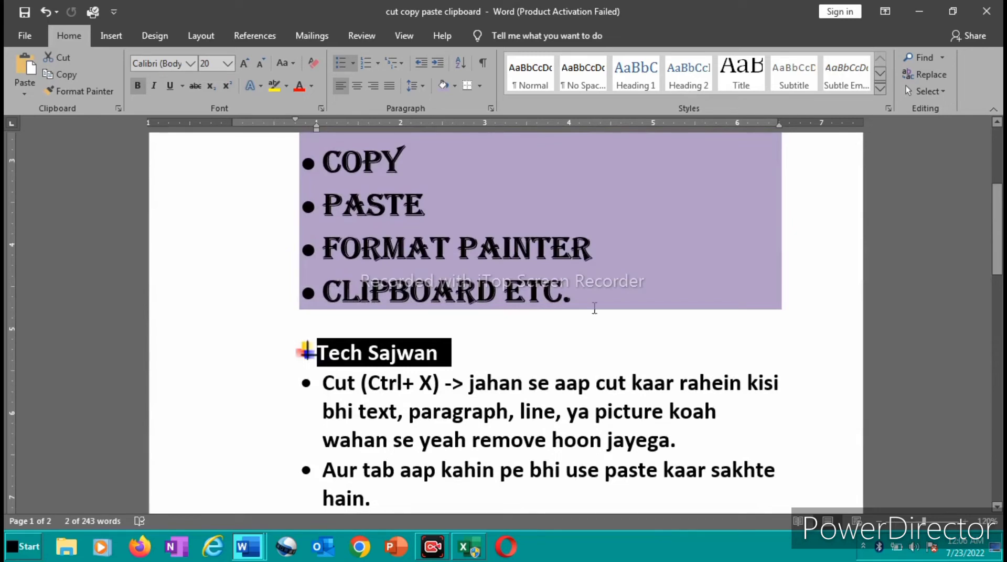
Add a full stop after "somewhere else" in the COPY definition at the end of the notes.
{"action": "scroll", "coordinate": [602, 362], "scroll_direction": "down", "scroll_amount": 5}
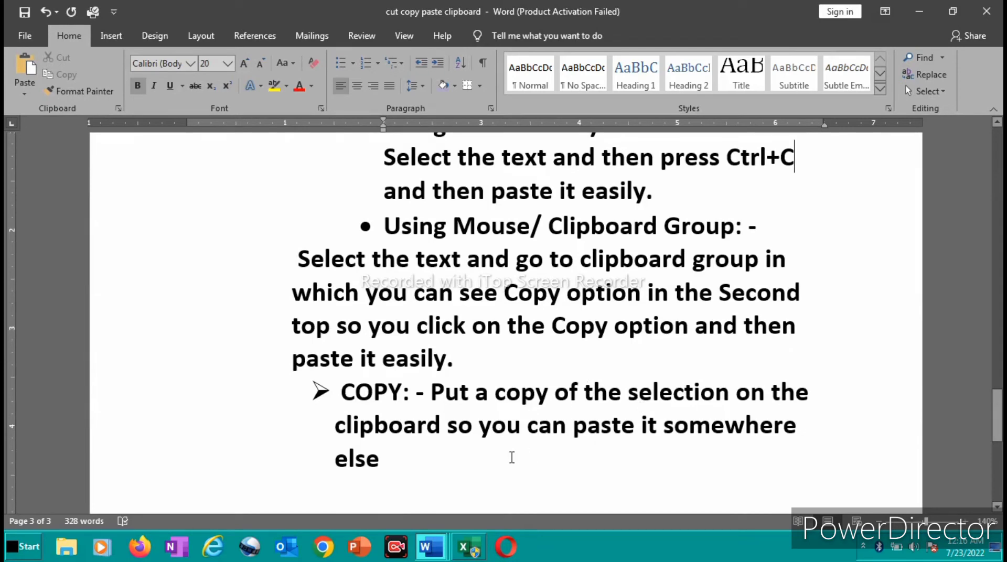
{"action": "left_click", "coordinate": [511, 458]}
{"action": "type", "text": "."}
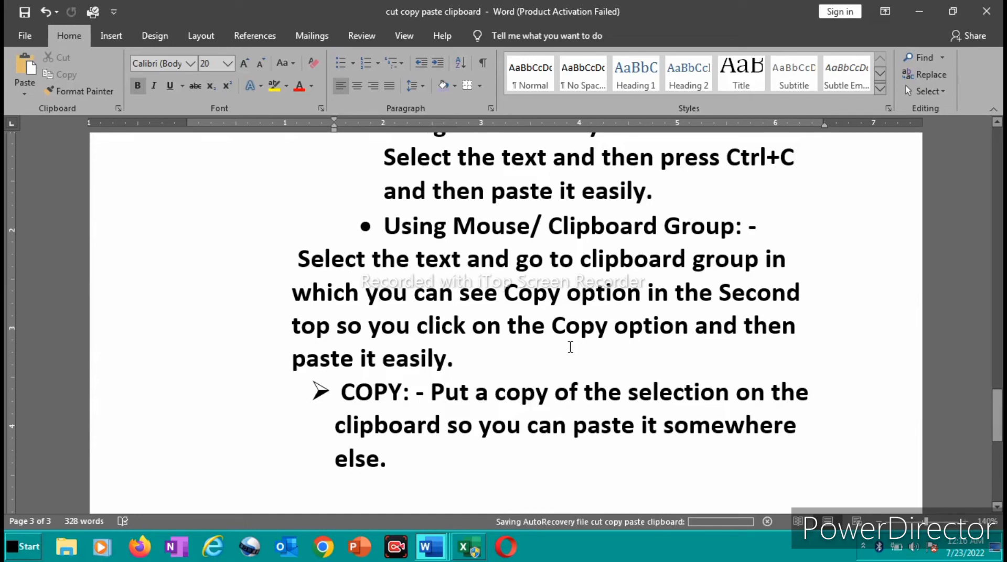
Copy the "Tech Sajwan" line below the shaded heading list on page 1.
{"action": "scroll", "coordinate": [310, 383], "scroll_direction": "up", "scroll_amount": 12}
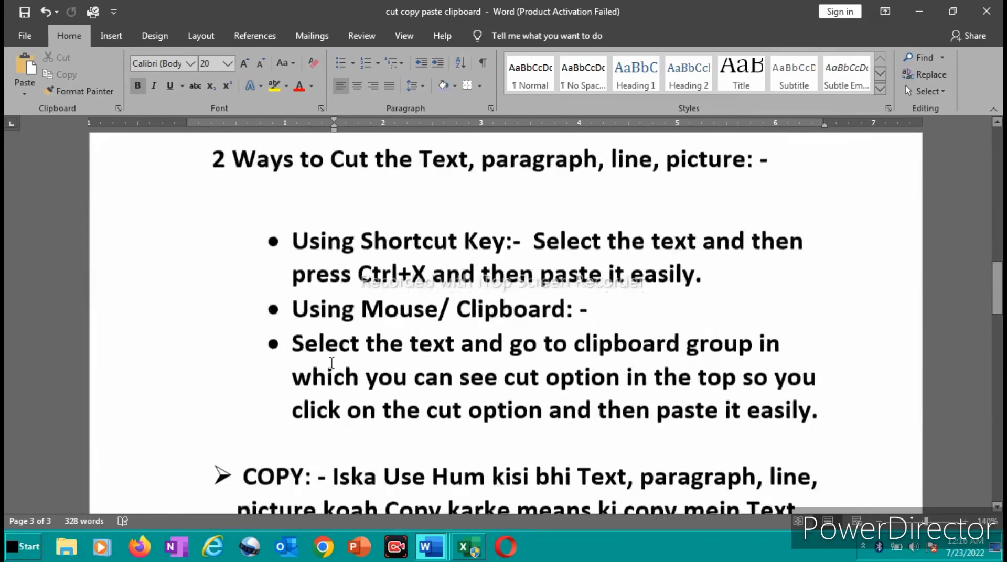
{"action": "scroll", "coordinate": [332, 362], "scroll_direction": "up", "scroll_amount": 12}
{"action": "scroll", "coordinate": [439, 313], "scroll_direction": "down", "scroll_amount": 3}
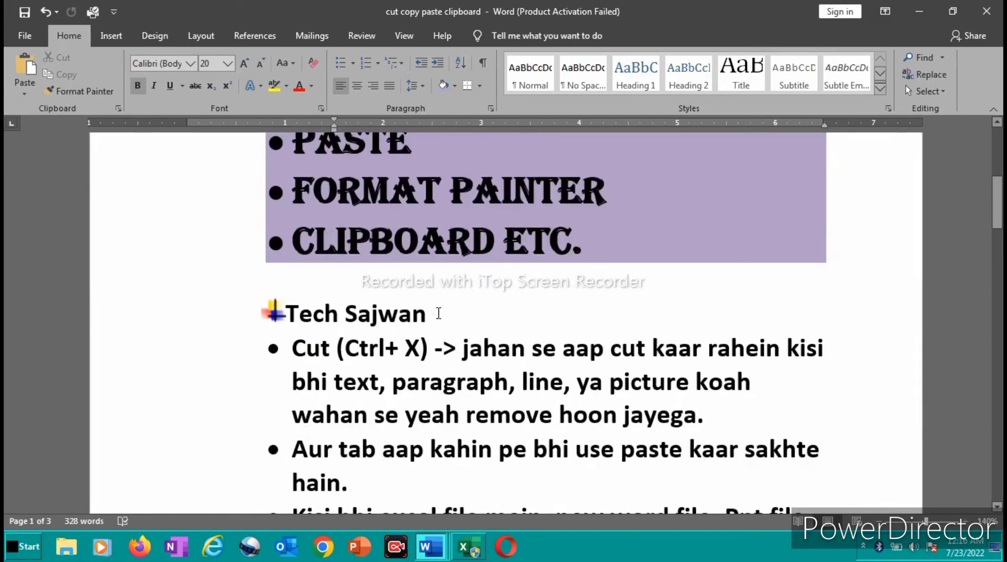
{"action": "left_click_drag", "start_coordinate": [438, 313], "coordinate": [257, 304]}
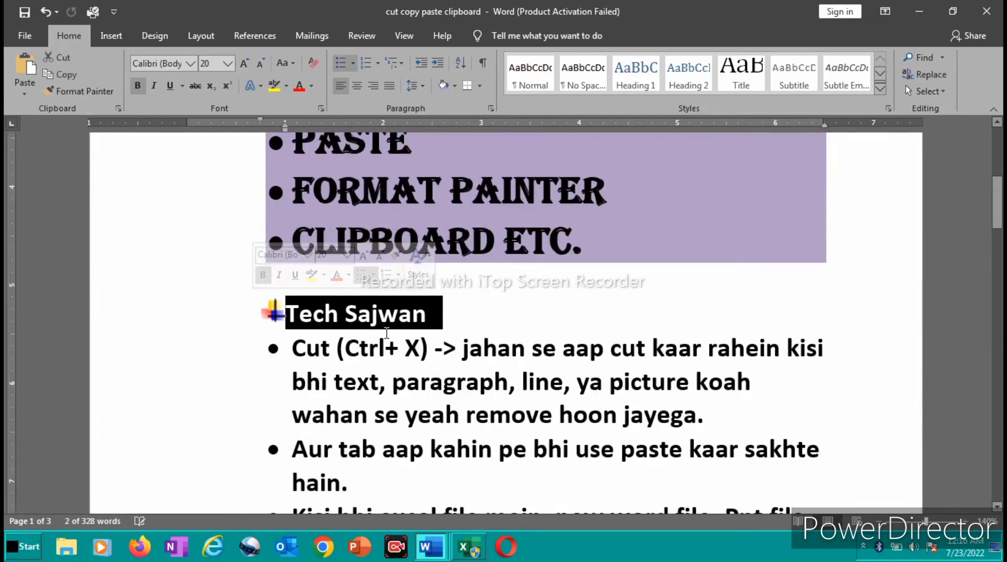
{"action": "key", "text": "ctrl+c"}
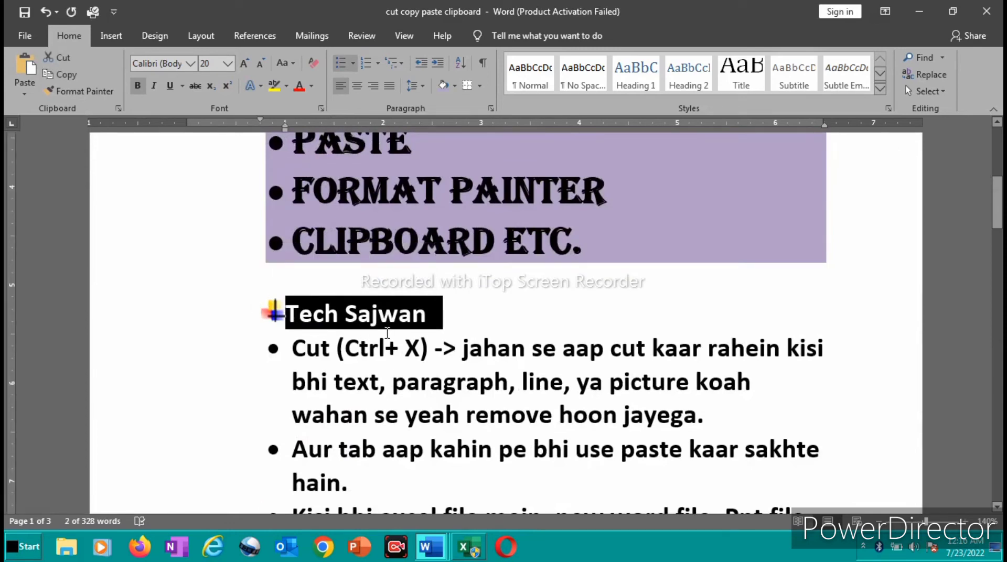
Switch to Excel and paste the copied "Tech Sajwan" line into cell C6 of Book1.
{"action": "scroll", "coordinate": [387, 333], "scroll_direction": "down", "scroll_amount": 12}
{"action": "scroll", "coordinate": [417, 369], "scroll_direction": "down", "scroll_amount": 12}
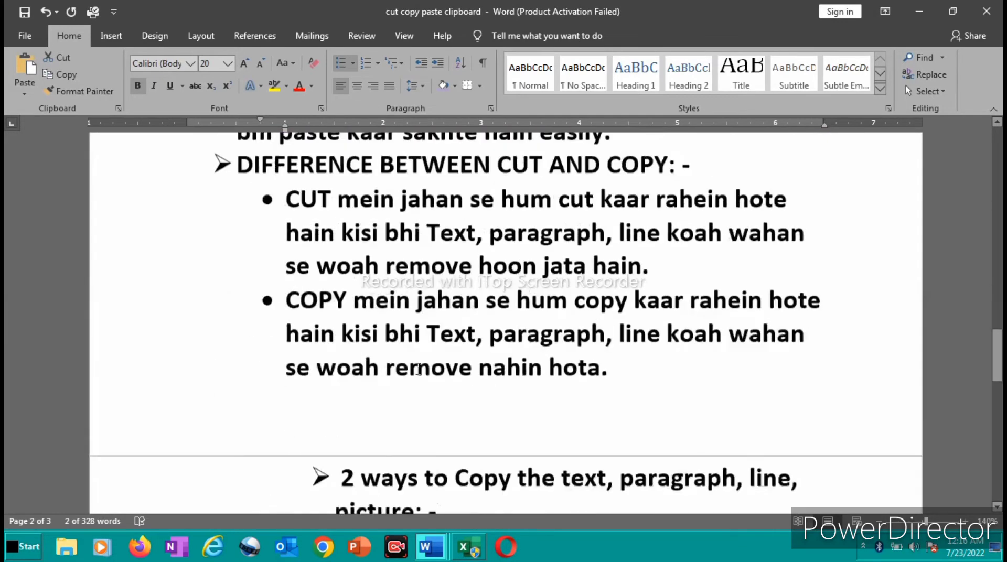
{"action": "scroll", "coordinate": [564, 278], "scroll_direction": "up", "scroll_amount": 3}
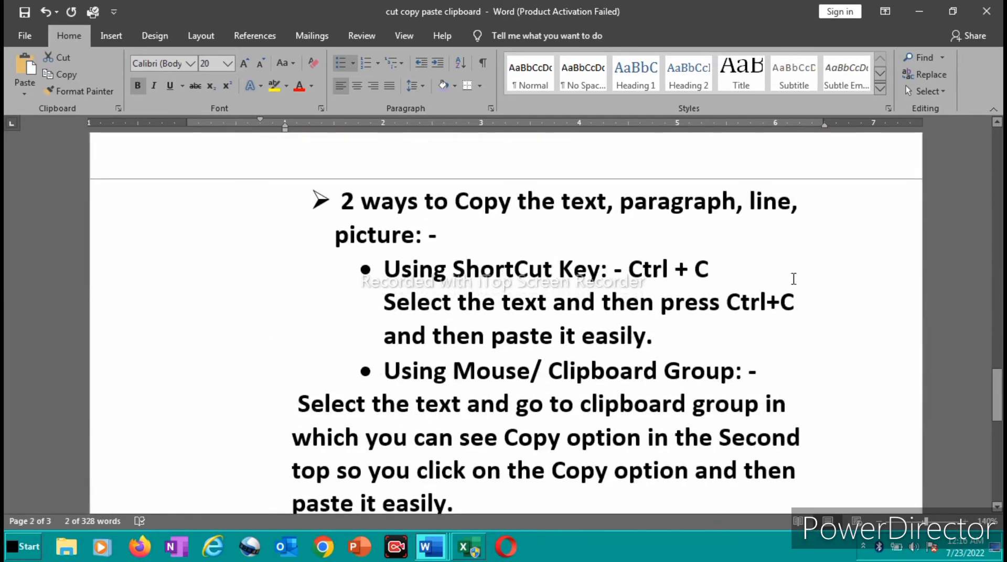
{"action": "scroll", "coordinate": [700, 291], "scroll_direction": "up", "scroll_amount": 6}
{"action": "scroll", "coordinate": [691, 291], "scroll_direction": "up", "scroll_amount": 3}
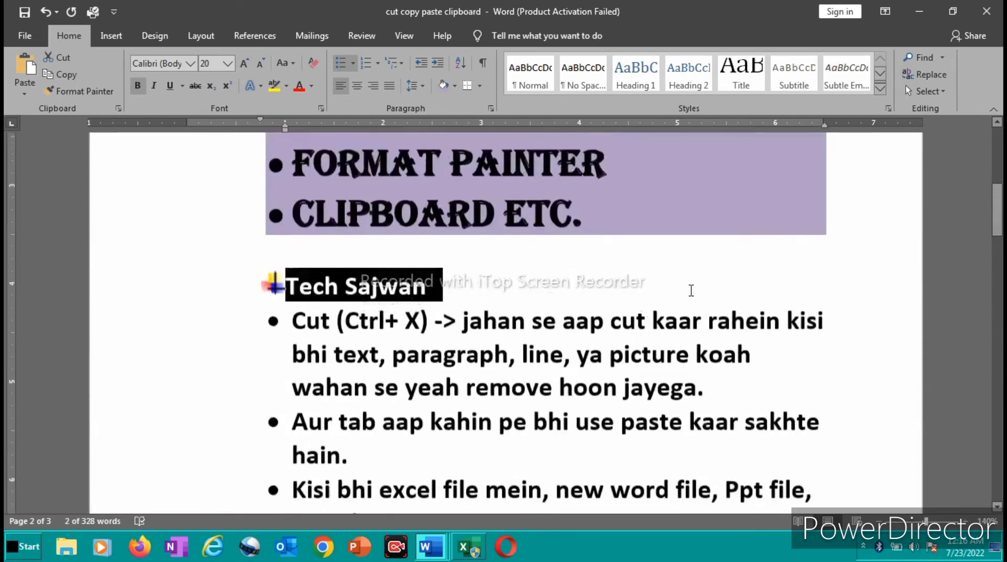
{"action": "left_click", "coordinate": [474, 548]}
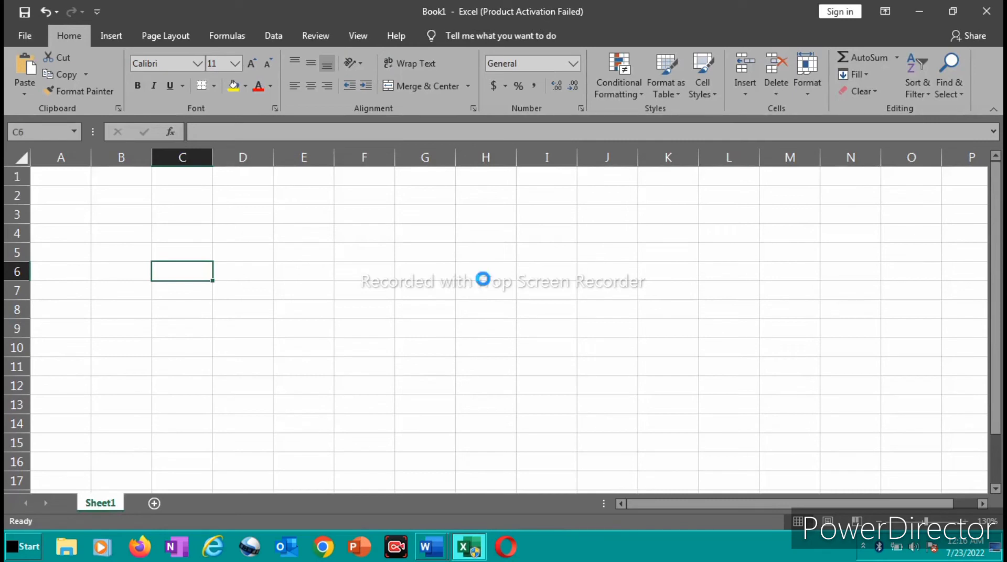
{"action": "key", "text": "ctrl+v"}
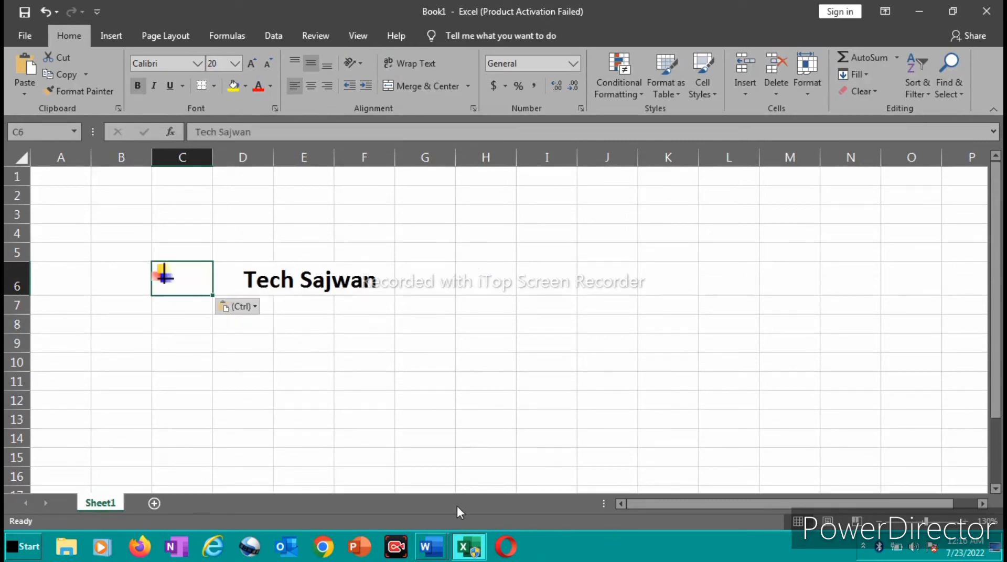
Switch back to the "cut copy paste clipboard" document in Word and copy its "Tech Sajwan" line again.
{"action": "left_click", "coordinate": [431, 546]}
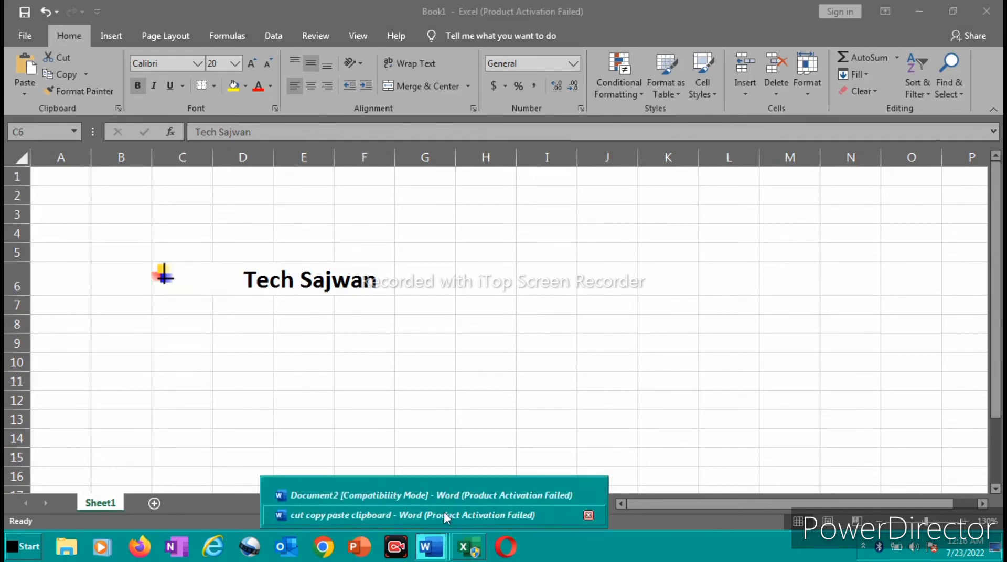
{"action": "left_click", "coordinate": [443, 511]}
{"action": "scroll", "coordinate": [585, 324], "scroll_direction": "down", "scroll_amount": 1}
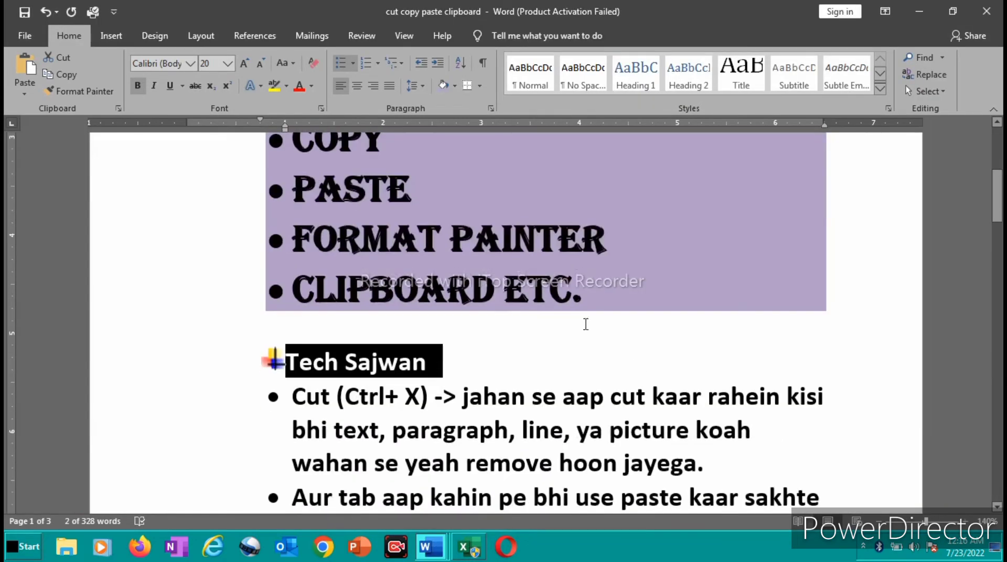
{"action": "left_click", "coordinate": [470, 360]}
{"action": "left_click_drag", "start_coordinate": [470, 359], "coordinate": [254, 371]}
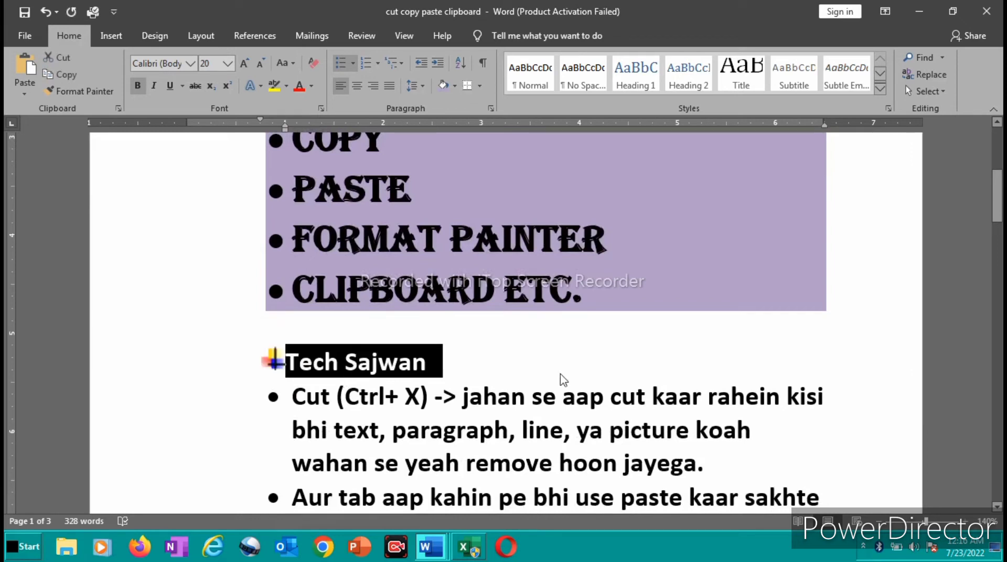
{"action": "left_click", "coordinate": [540, 355]}
{"action": "left_click_drag", "start_coordinate": [517, 355], "coordinate": [257, 367]}
{"action": "key", "text": "ctrl+c"}
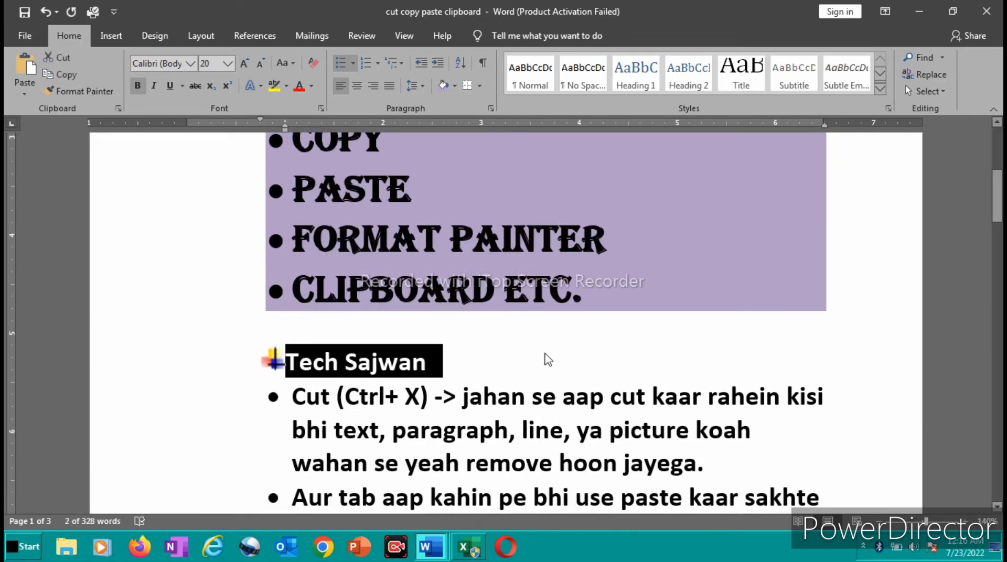
{"action": "left_click", "coordinate": [533, 335]}
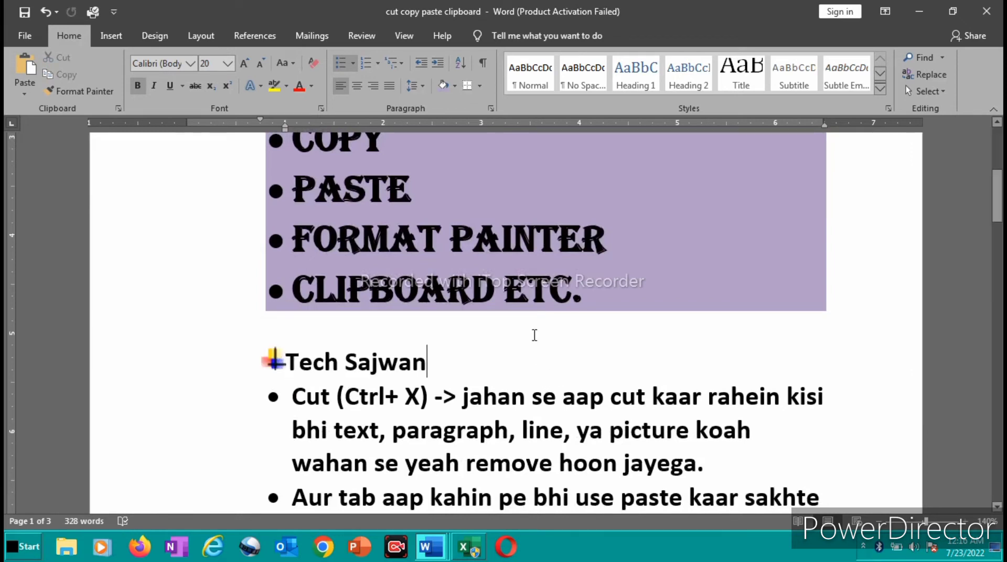
Create a new blank document and paste the copied "Tech Sajwan" line on its first line.
{"action": "left_click", "coordinate": [25, 36]}
{"action": "left_click", "coordinate": [198, 135]}
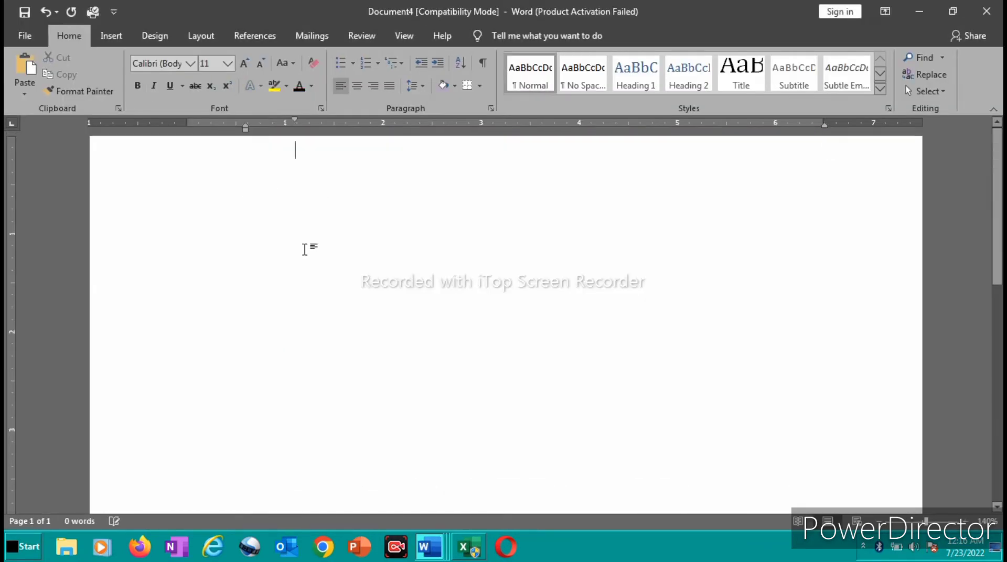
{"action": "key", "text": "ctrl+v"}
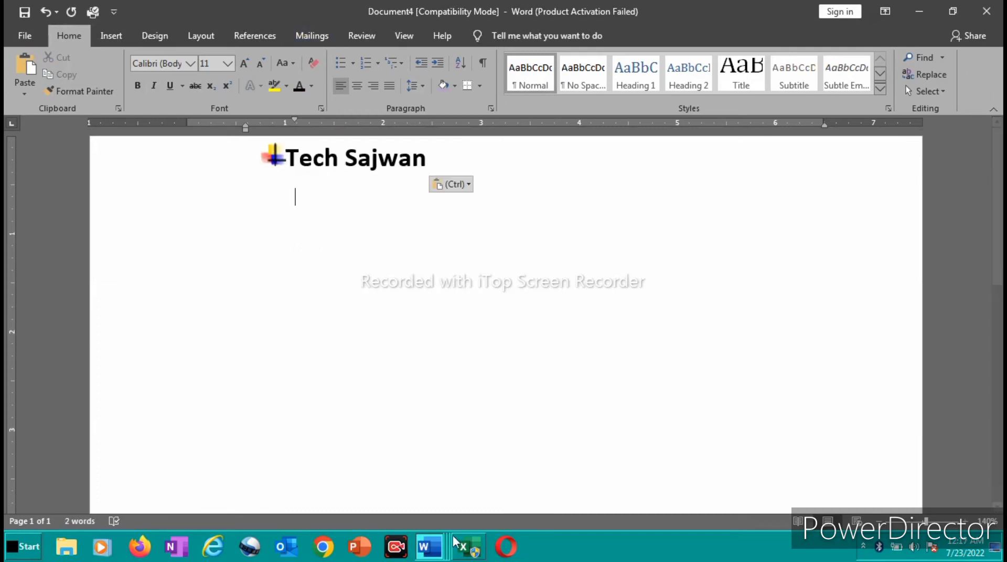
Return to the "cut copy paste clipboard" document and review the sections on cut versus copy and the ways to copy.
{"action": "mouse_move", "coordinate": [428, 545]}
{"action": "left_click", "coordinate": [416, 489]}
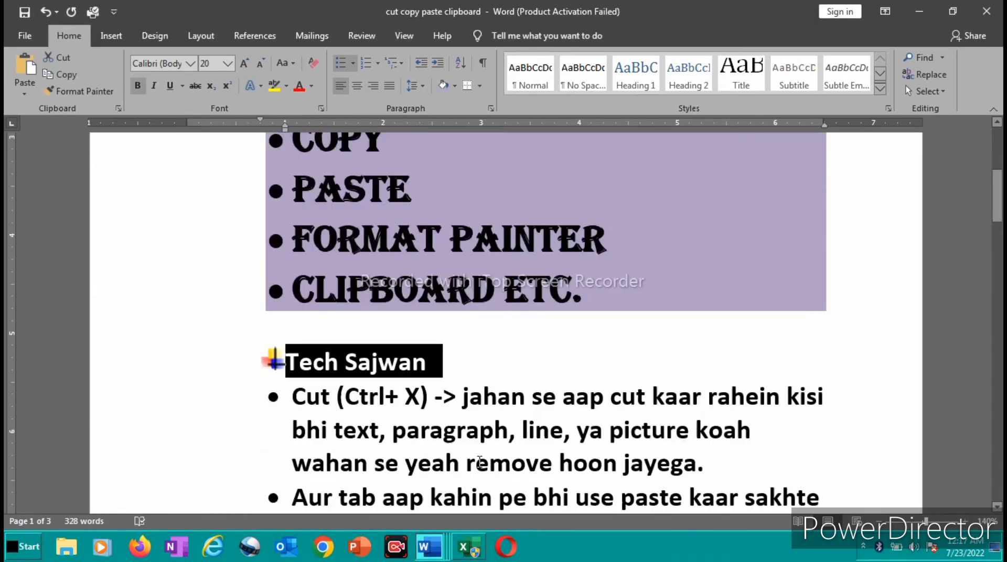
{"action": "scroll", "coordinate": [659, 419], "scroll_direction": "down", "scroll_amount": 20}
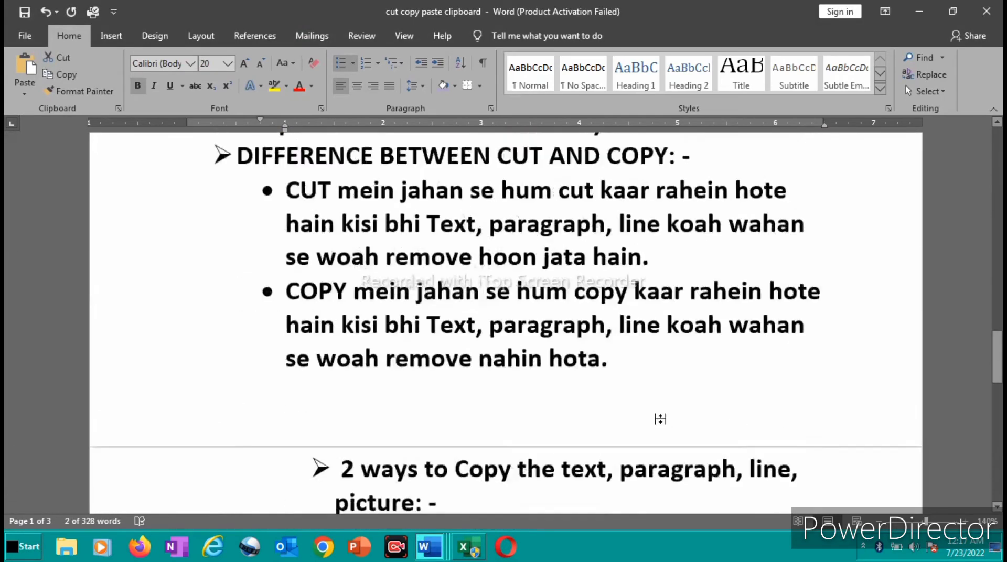
{"action": "scroll", "coordinate": [660, 418], "scroll_direction": "down", "scroll_amount": 10}
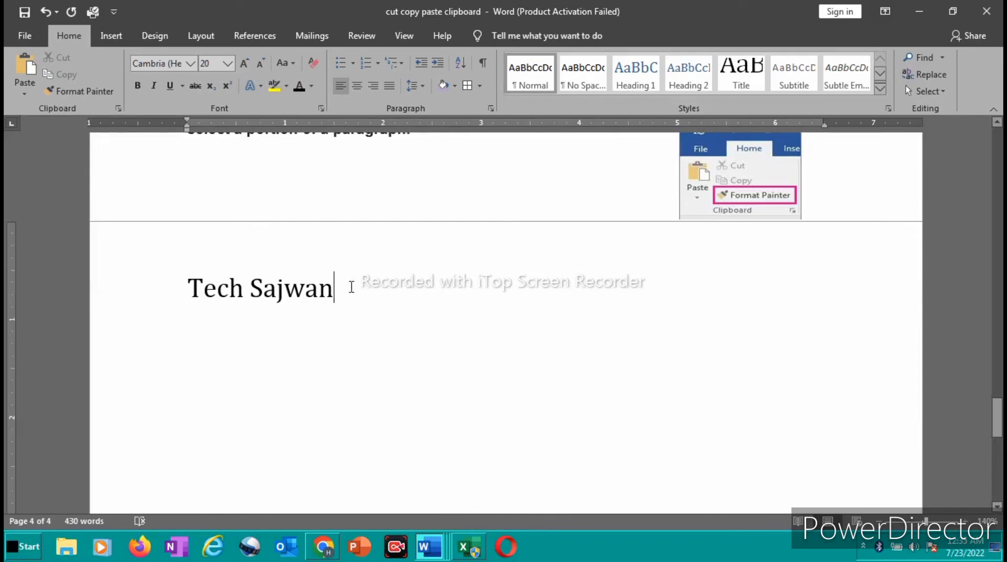
Make the "Tech Sajwan" text on page 4 bold, italic and underlined, and clear the selection.
{"action": "left_click_drag", "start_coordinate": [351, 286], "coordinate": [169, 310]}
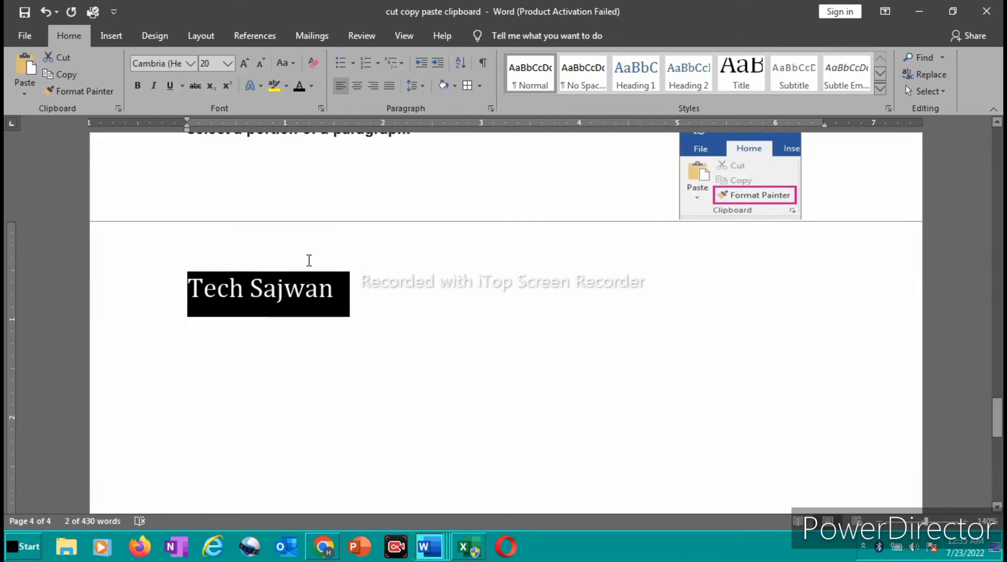
{"action": "left_click_drag", "start_coordinate": [367, 286], "coordinate": [187, 304]}
{"action": "left_click_drag", "start_coordinate": [355, 290], "coordinate": [182, 294]}
{"action": "left_click_drag", "start_coordinate": [350, 294], "coordinate": [192, 280]}
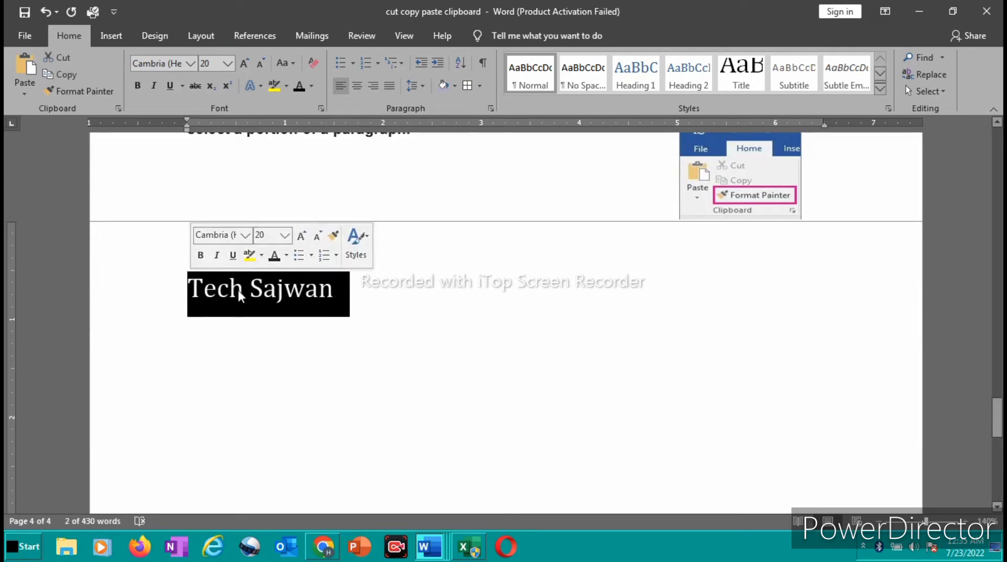
{"action": "left_click", "coordinate": [203, 257]}
{"action": "left_click", "coordinate": [217, 255]}
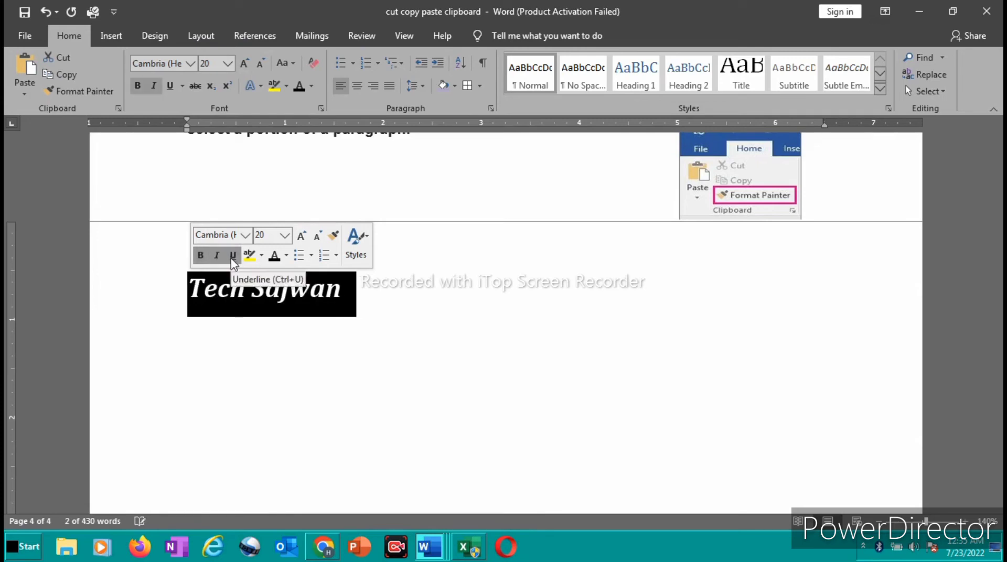
{"action": "left_click", "coordinate": [234, 257]}
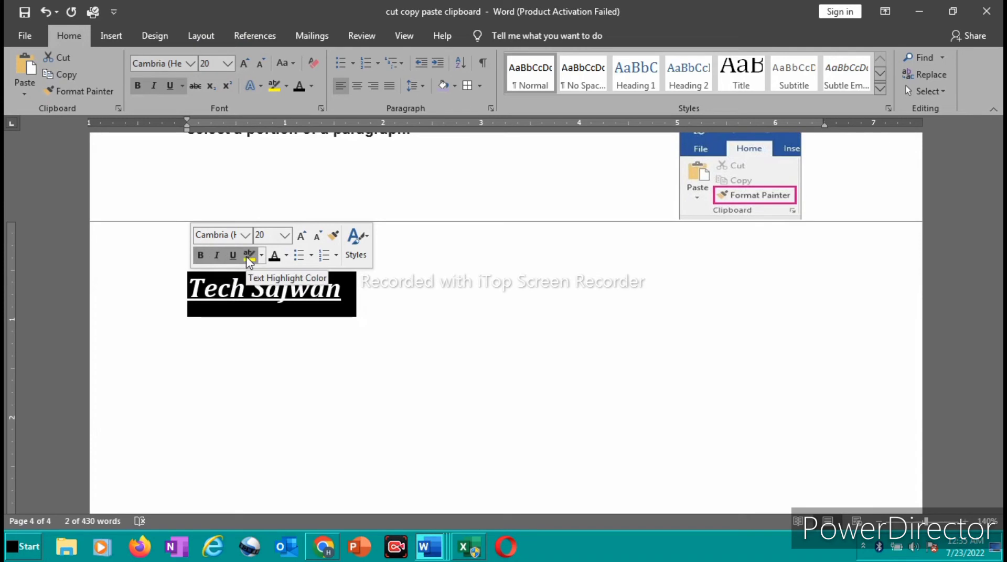
{"action": "left_click", "coordinate": [342, 294]}
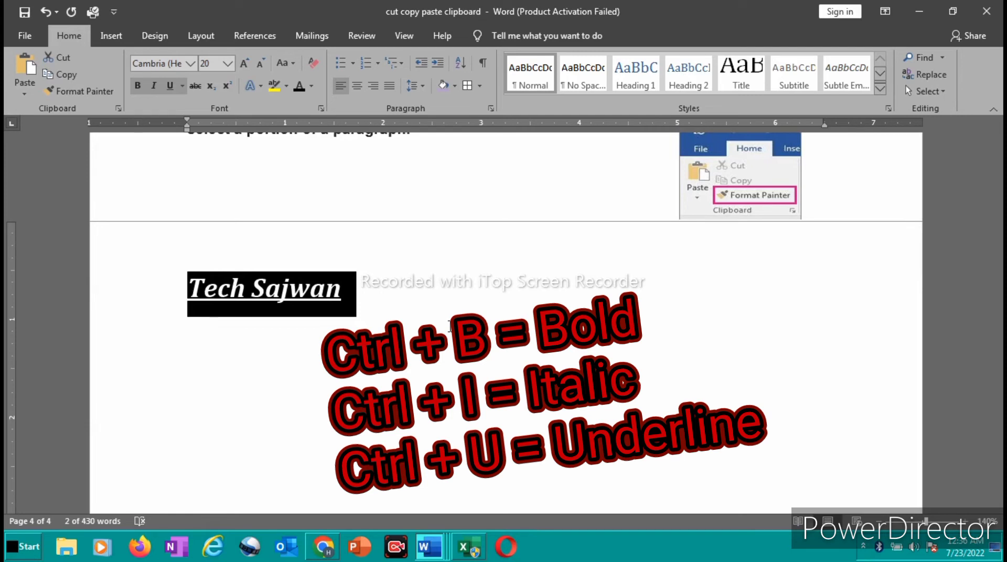
{"action": "left_click", "coordinate": [356, 310]}
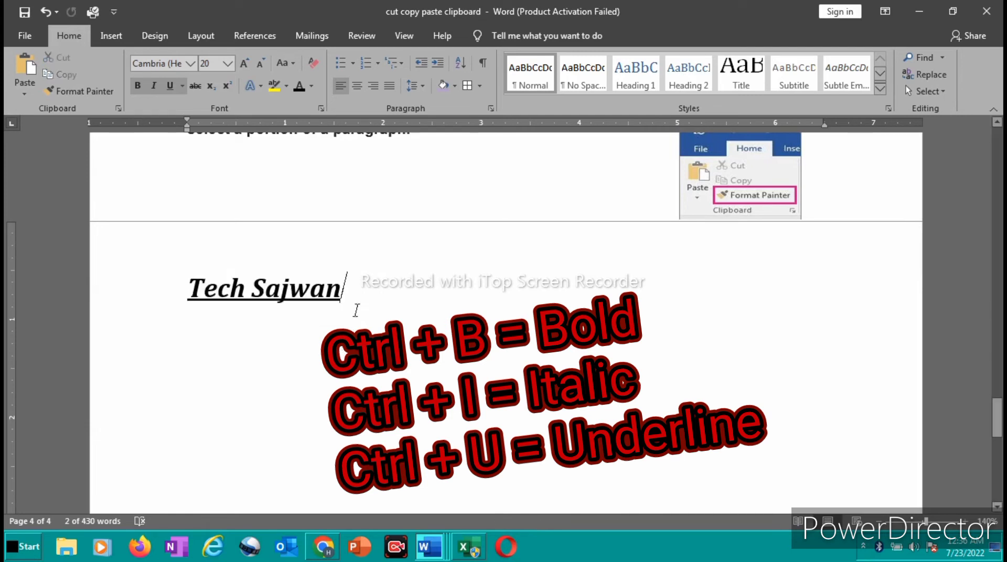
Set the "Tech Sajwan" text on page 4 to the Algerian font and reduce its size to 18.
{"action": "left_click_drag", "start_coordinate": [323, 300], "coordinate": [162, 299]}
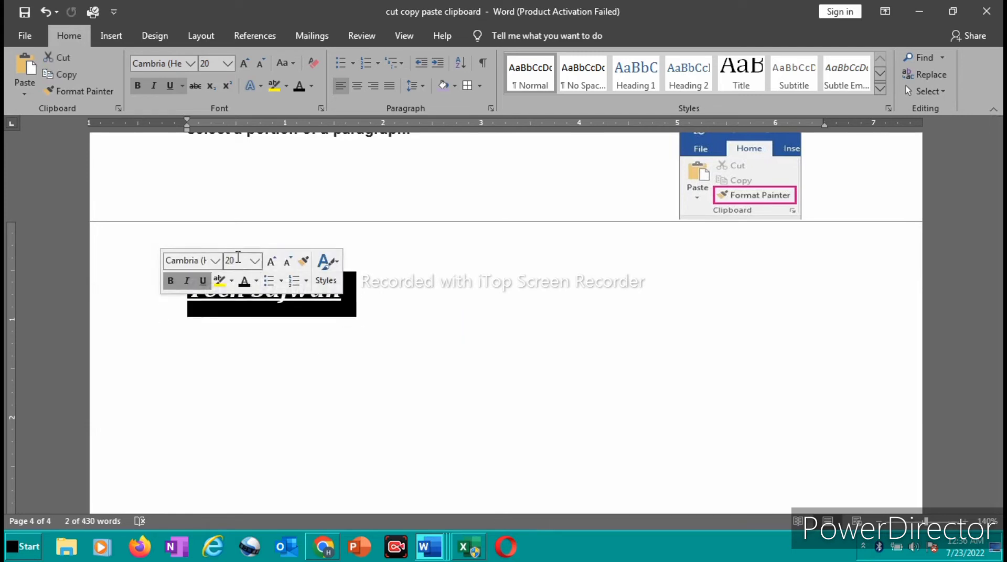
{"action": "left_click", "coordinate": [215, 260]}
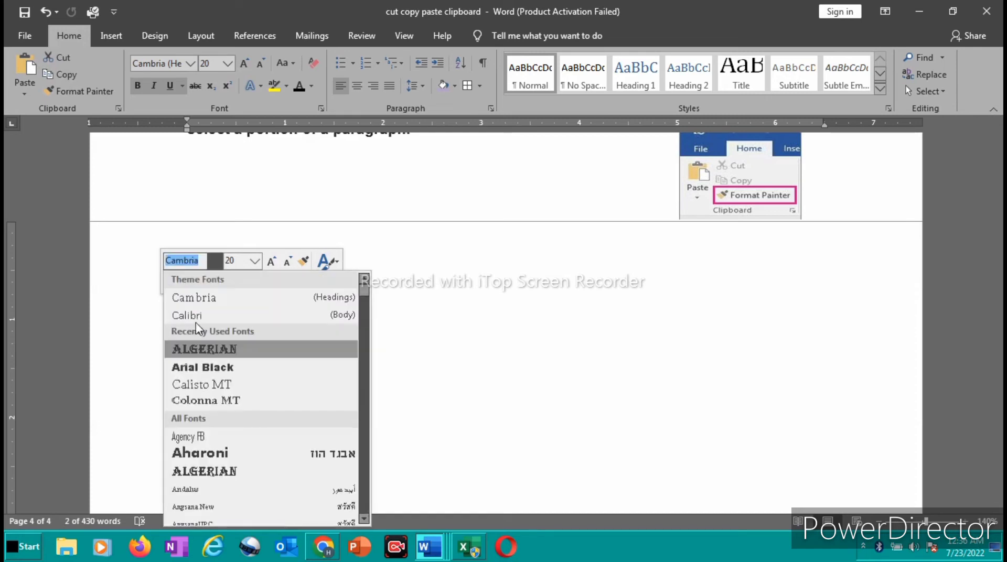
{"action": "left_click", "coordinate": [214, 350]}
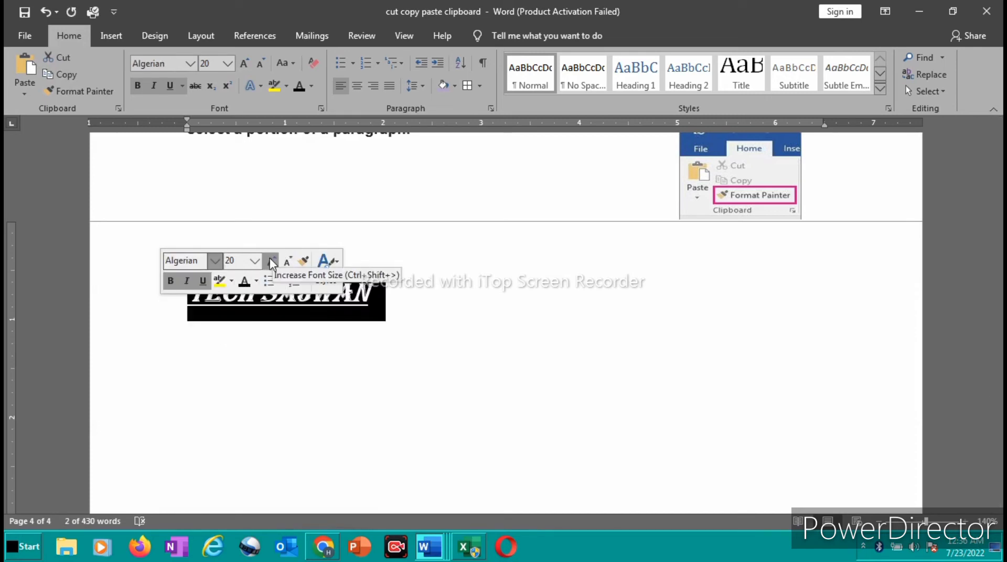
{"action": "left_click", "coordinate": [287, 260]}
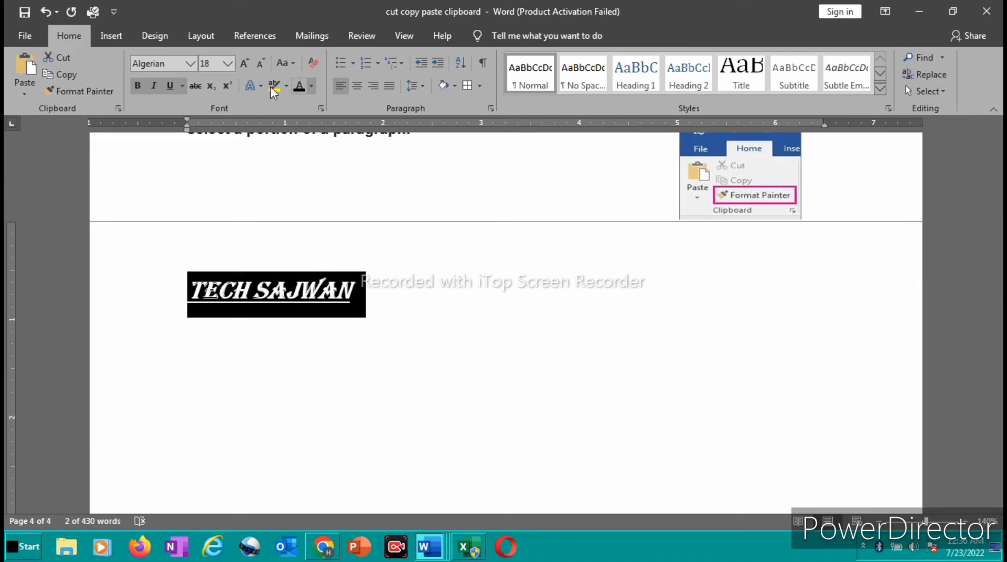
Color the "Tech Sajwan" text on page 4 orange and clear the selection.
{"action": "left_click", "coordinate": [312, 86]}
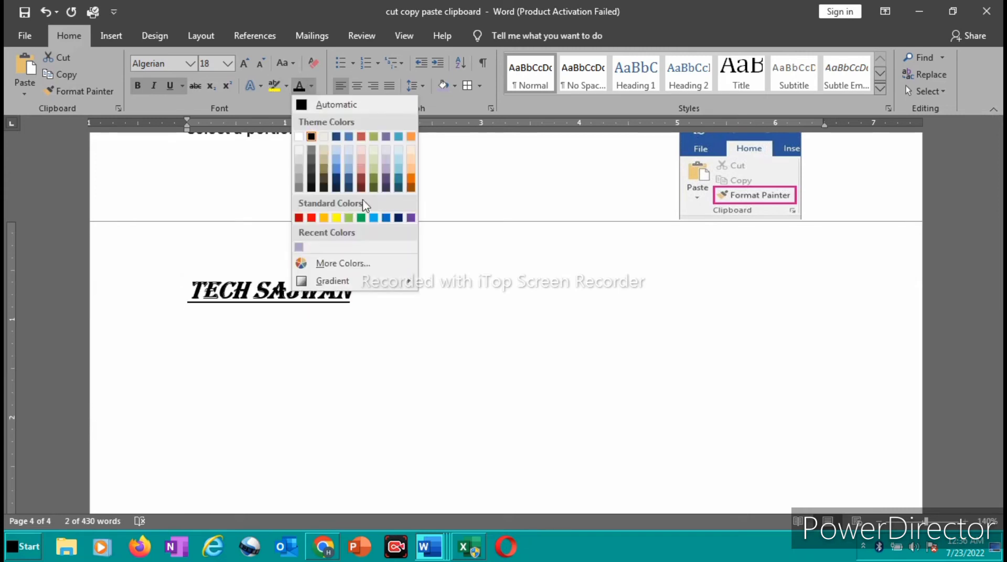
{"action": "left_click", "coordinate": [407, 170]}
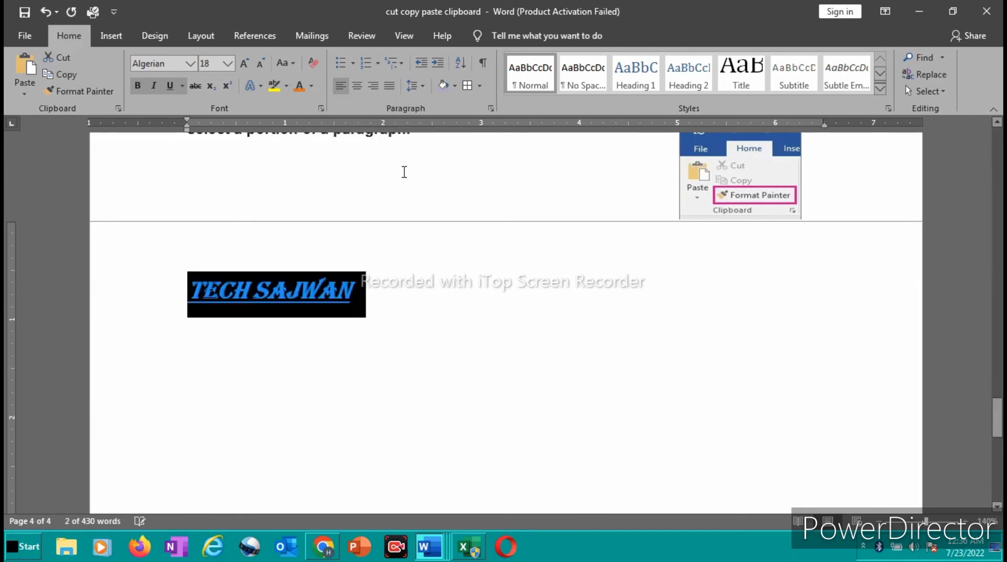
{"action": "left_click", "coordinate": [414, 261]}
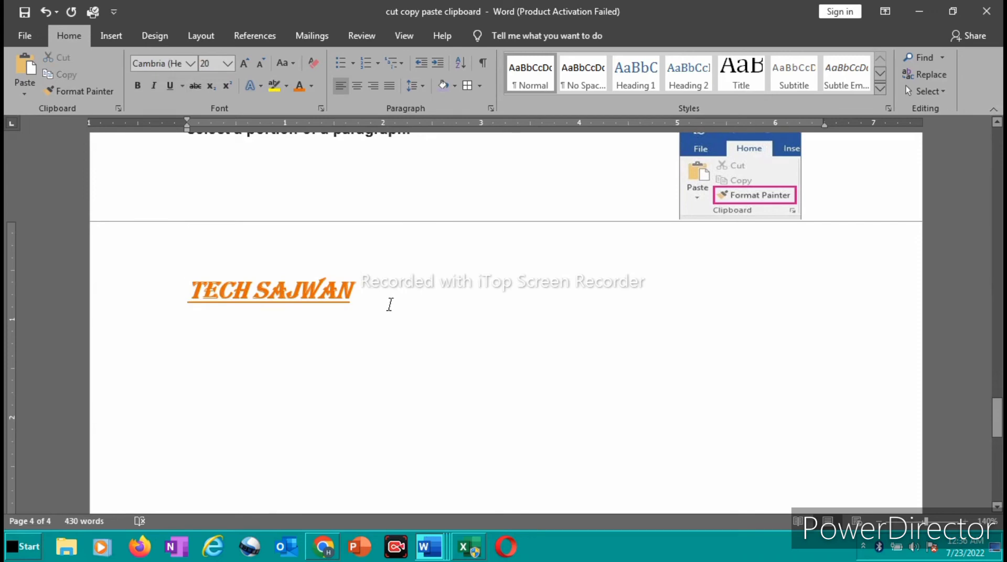
{"action": "left_click", "coordinate": [390, 304]}
Use Format Painter to apply the page 4 "Tech Sajwan" formatting to the page 3 paragraph's opening words, from "The format painter" through "another one".
{"action": "scroll", "coordinate": [390, 304], "scroll_direction": "up", "scroll_amount": 6}
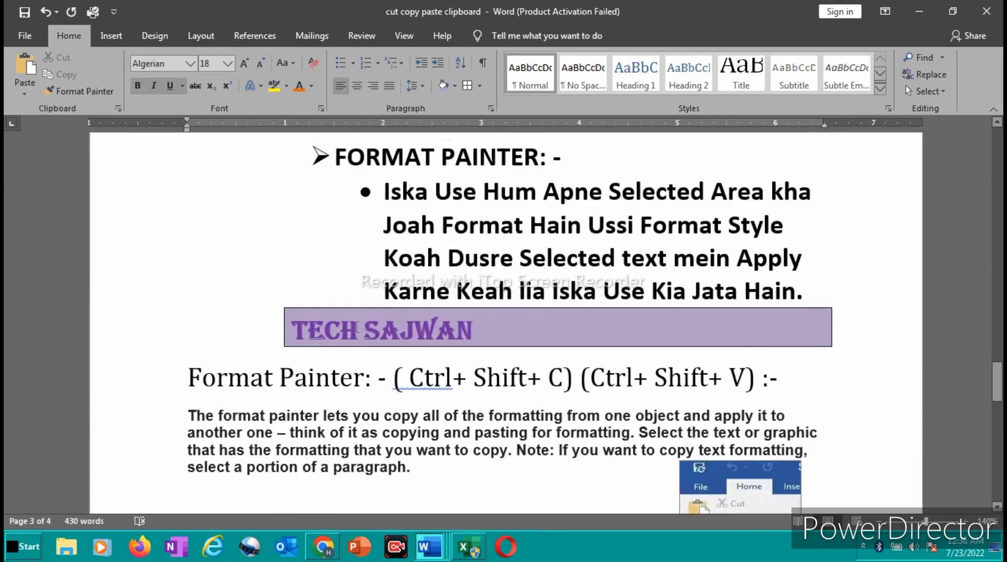
{"action": "scroll", "coordinate": [330, 334], "scroll_direction": "down", "scroll_amount": 3}
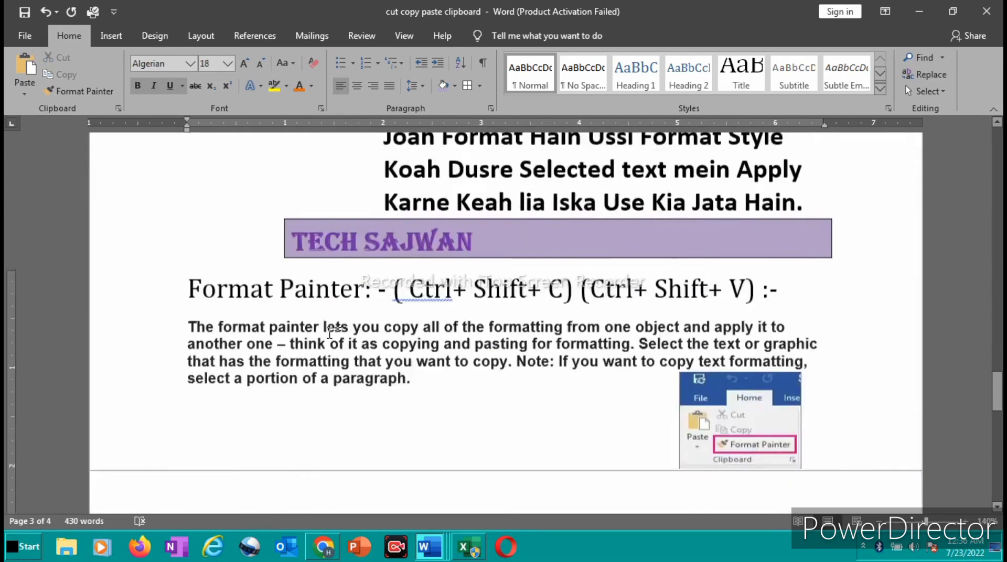
{"action": "scroll", "coordinate": [330, 333], "scroll_direction": "down", "scroll_amount": 6}
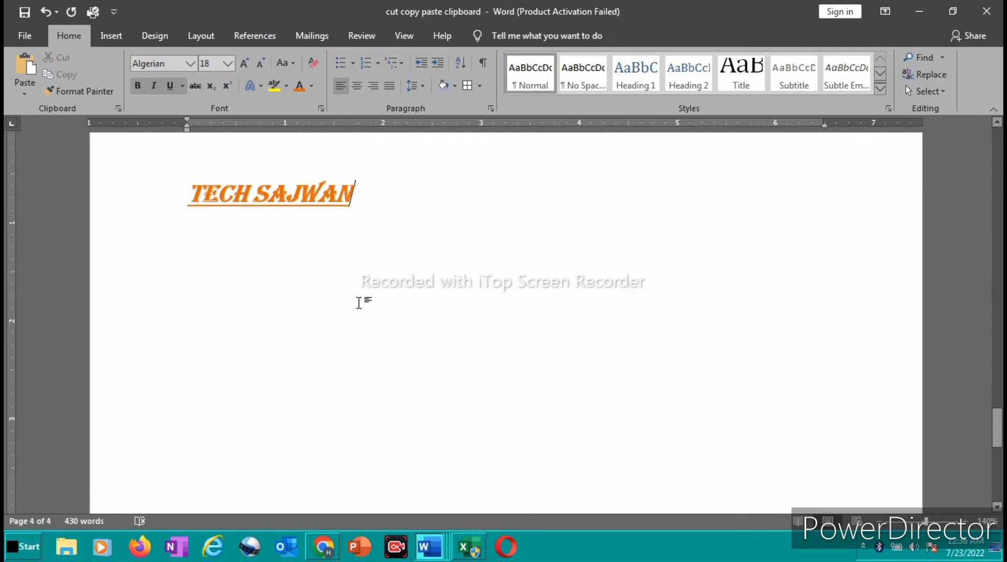
{"action": "left_click_drag", "start_coordinate": [384, 189], "coordinate": [150, 203]}
{"action": "left_click", "coordinate": [391, 195]}
{"action": "left_click_drag", "start_coordinate": [390, 196], "coordinate": [164, 194]}
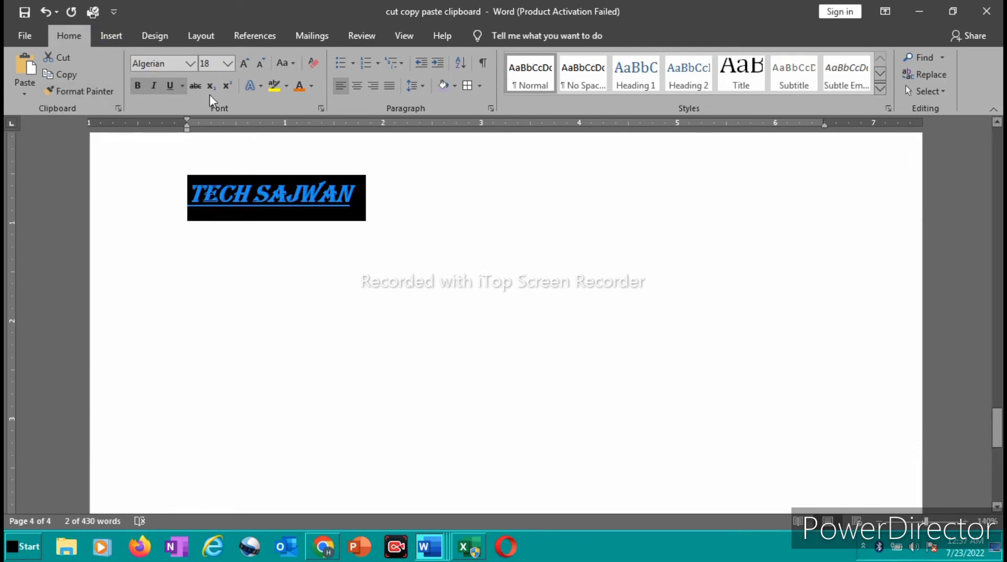
{"action": "left_click", "coordinate": [74, 90]}
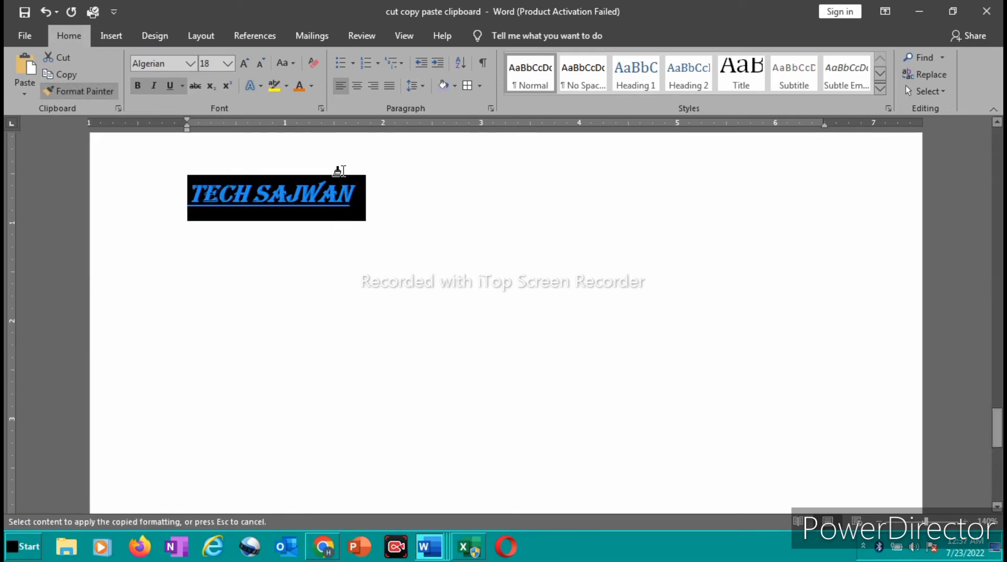
{"action": "scroll", "coordinate": [347, 173], "scroll_direction": "up", "scroll_amount": 5}
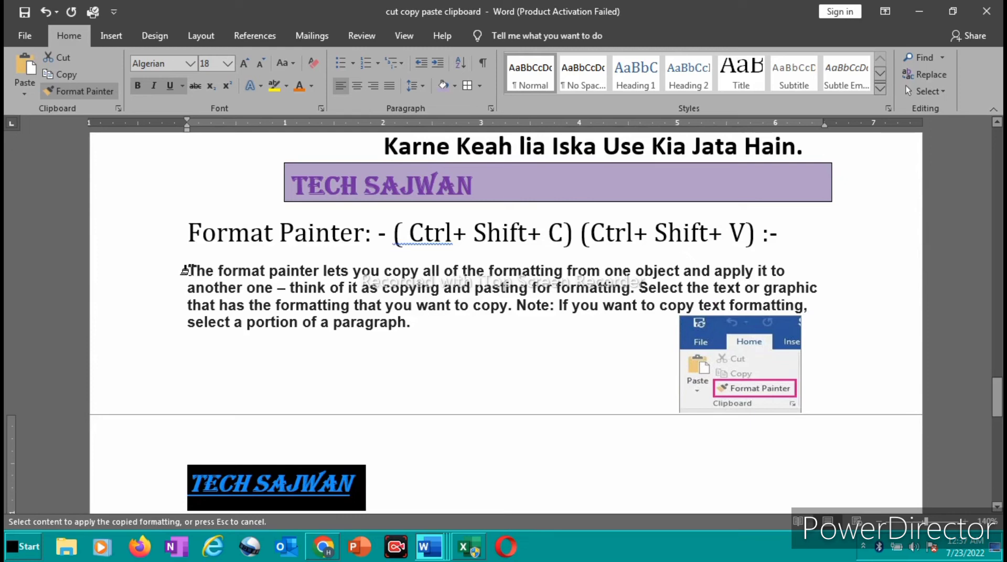
{"action": "mouse_move", "coordinate": [184, 270]}
{"action": "left_mouse_down"}
{"action": "mouse_move", "coordinate": [267, 272]}
{"action": "mouse_move", "coordinate": [286, 288]}
{"action": "mouse_move", "coordinate": [357, 286]}
{"action": "mouse_move", "coordinate": [272, 286]}
{"action": "left_mouse_up"}
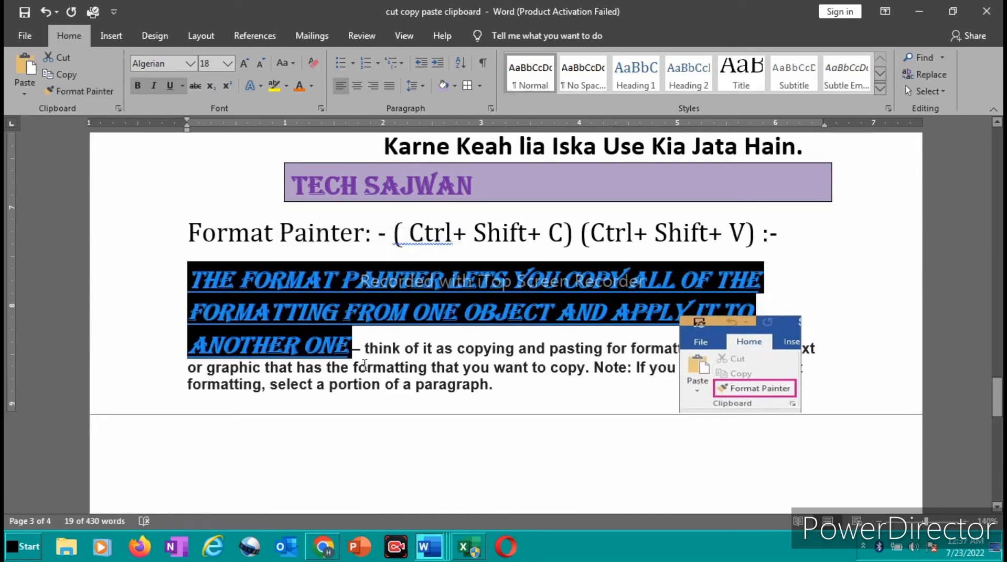
{"action": "left_click", "coordinate": [361, 348]}
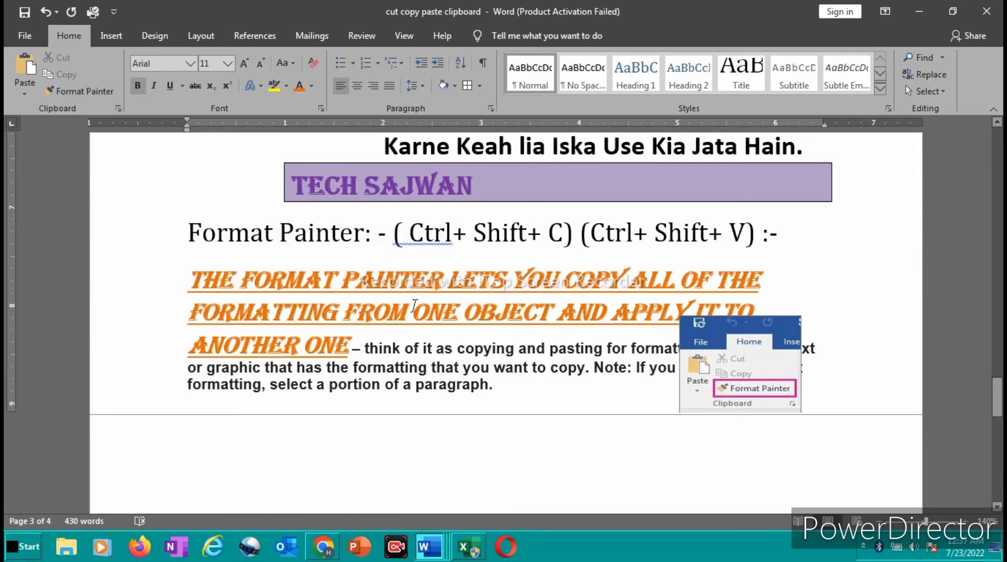
Use Format Painter to apply the page 4 "Tech Sajwan" formatting to the words "FORMAT PAINTER" in the bulleted heading on page 3.
{"action": "scroll", "coordinate": [389, 416], "scroll_direction": "down", "scroll_amount": 6}
{"action": "scroll", "coordinate": [317, 281], "scroll_direction": "up", "scroll_amount": 6}
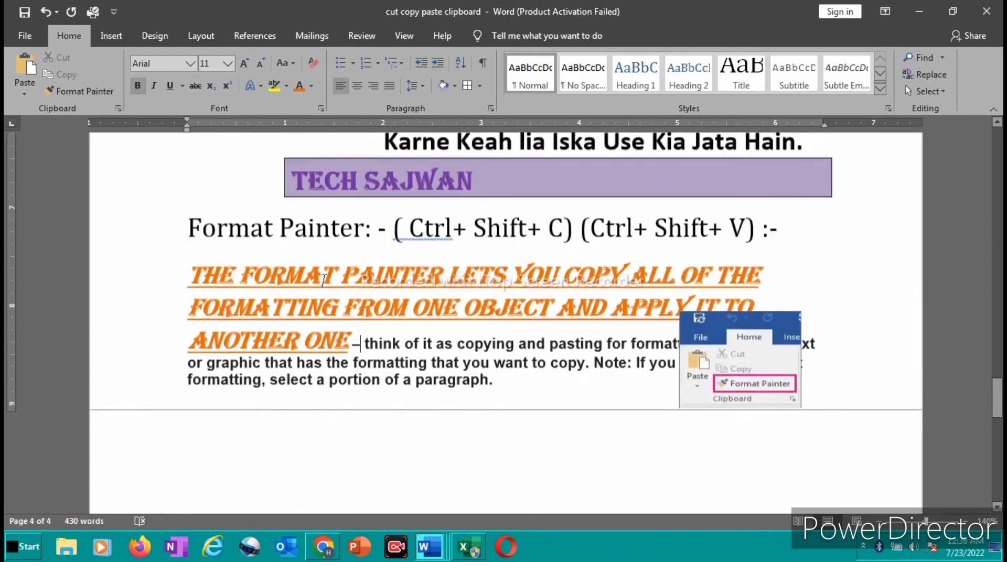
{"action": "scroll", "coordinate": [346, 262], "scroll_direction": "up", "scroll_amount": 4}
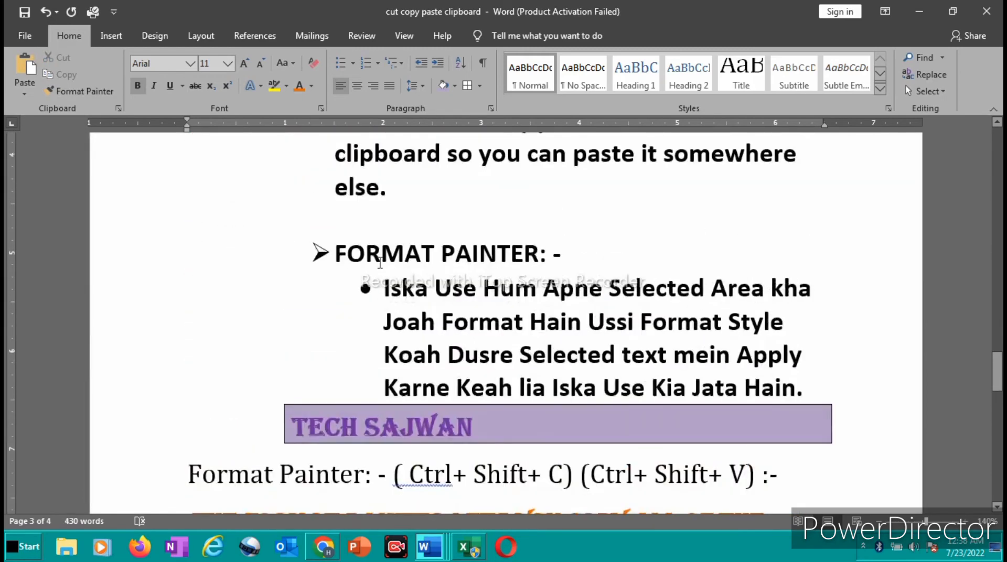
{"action": "left_click_drag", "start_coordinate": [336, 252], "coordinate": [540, 257]}
{"action": "left_click", "coordinate": [567, 255]}
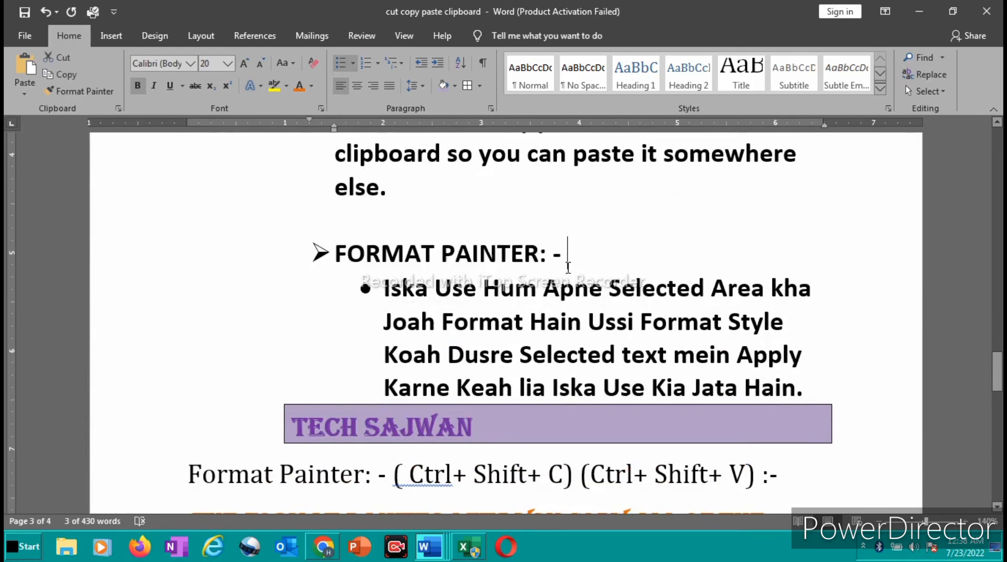
{"action": "scroll", "coordinate": [400, 288], "scroll_direction": "down", "scroll_amount": 11}
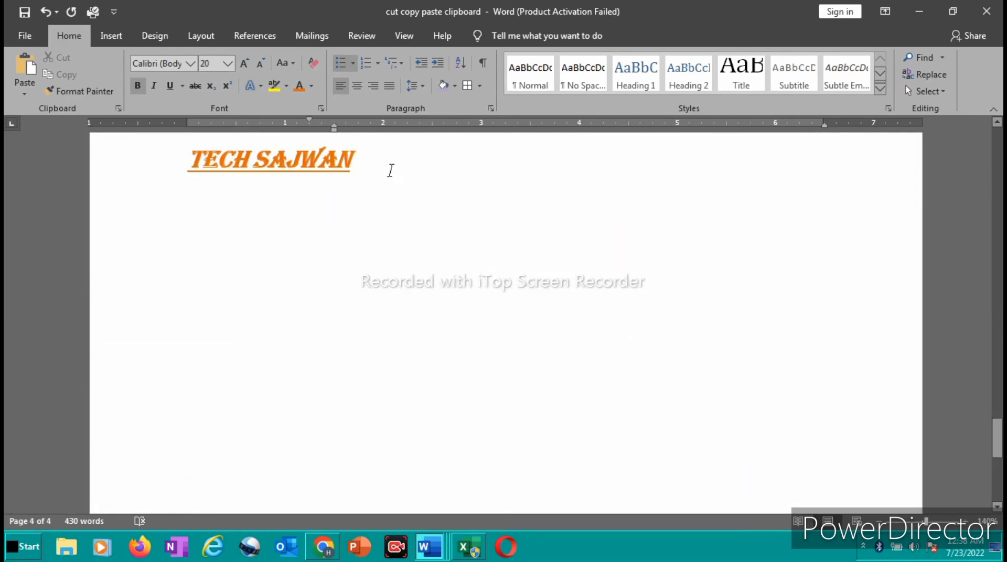
{"action": "left_click_drag", "start_coordinate": [391, 171], "coordinate": [191, 171]}
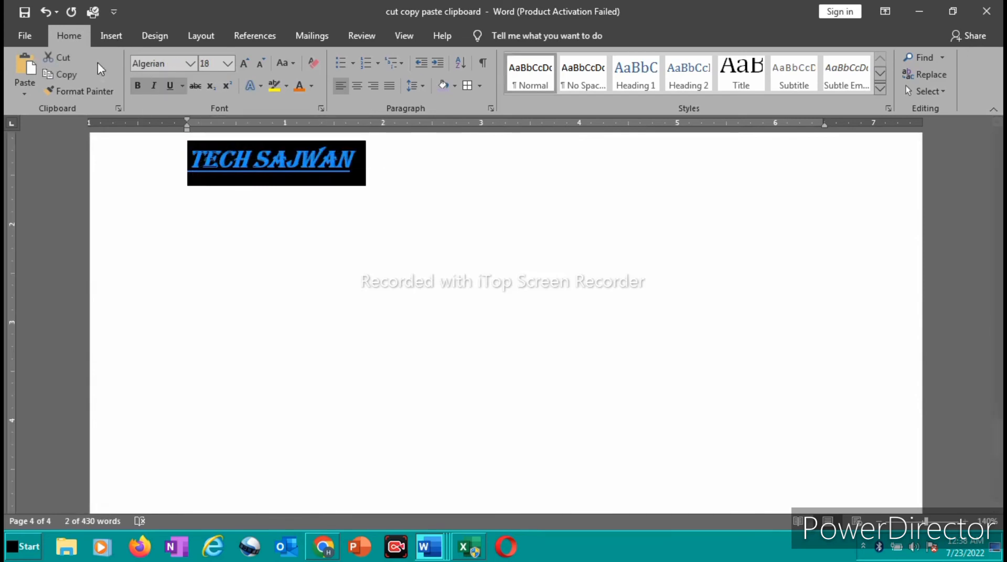
{"action": "left_click", "coordinate": [61, 92]}
{"action": "scroll", "coordinate": [510, 221], "scroll_direction": "up", "scroll_amount": 8}
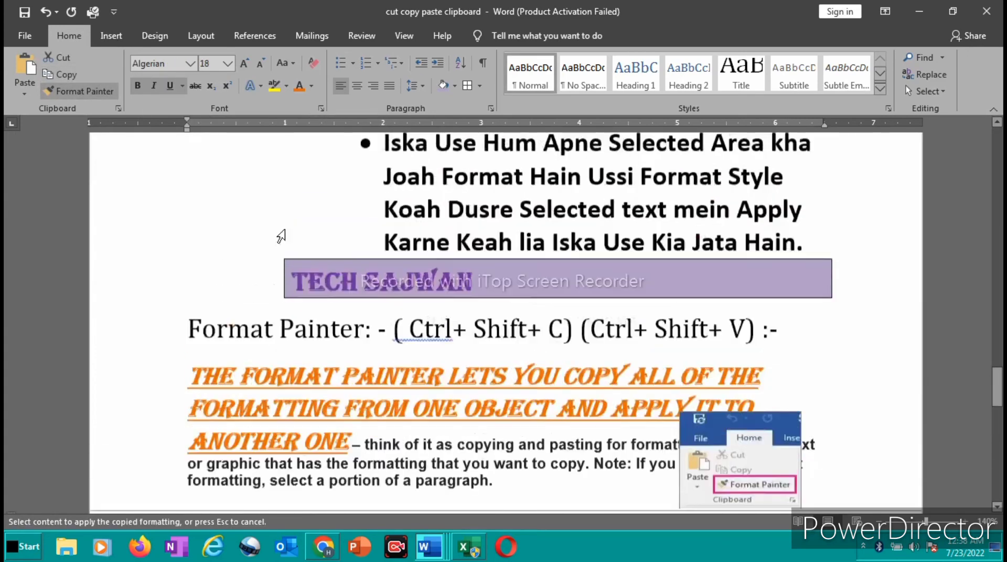
{"action": "scroll", "coordinate": [314, 304], "scroll_direction": "up", "scroll_amount": 3}
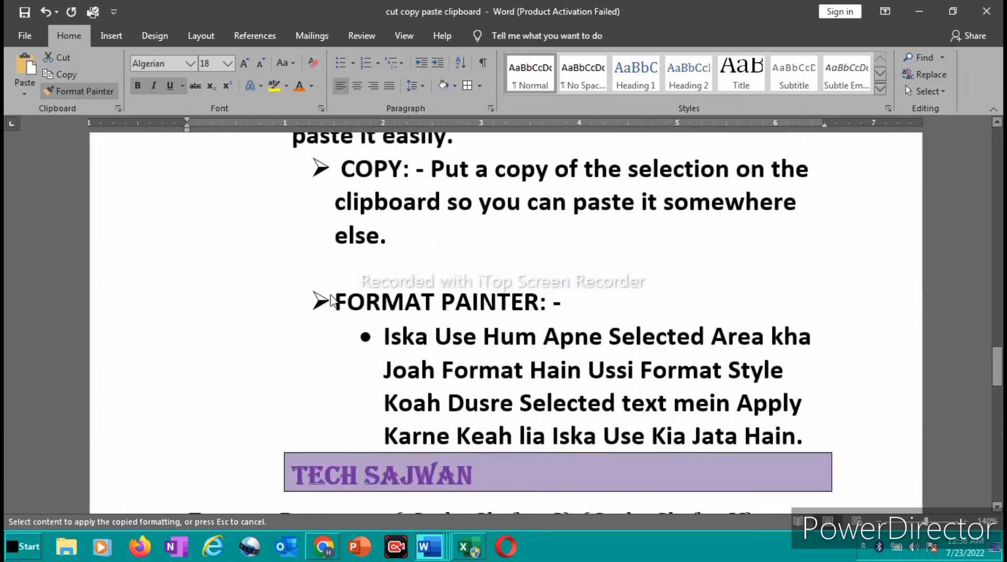
{"action": "mouse_move", "coordinate": [334, 301]}
{"action": "left_mouse_down"}
{"action": "mouse_move", "coordinate": [564, 300]}
{"action": "mouse_move", "coordinate": [535, 302]}
{"action": "left_mouse_up"}
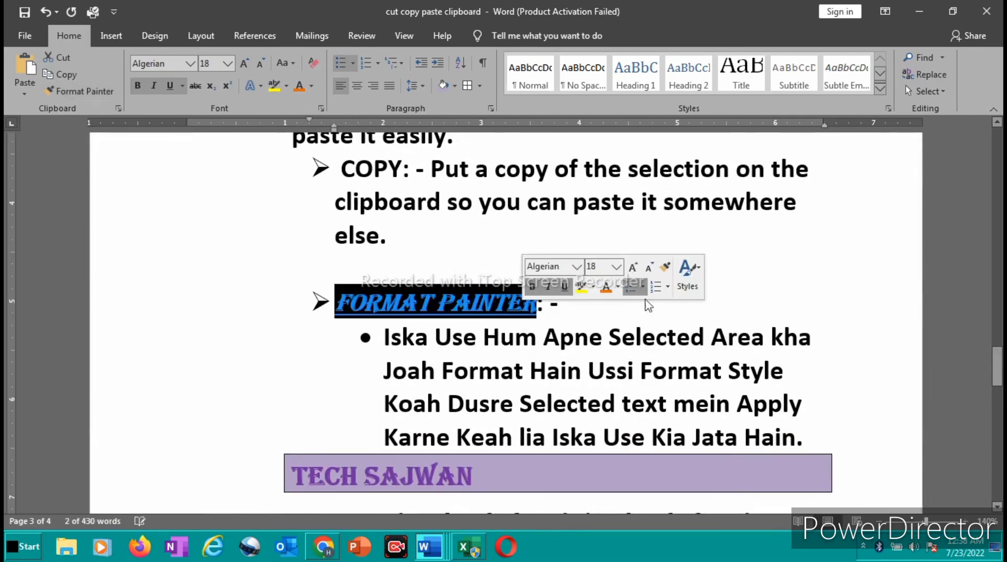
{"action": "left_click", "coordinate": [366, 366]}
Review the painted text on pages 3 and 4 and the line giving the Format Painter keyboard shortcuts.
{"action": "scroll", "coordinate": [803, 277], "scroll_direction": "down", "scroll_amount": 6}
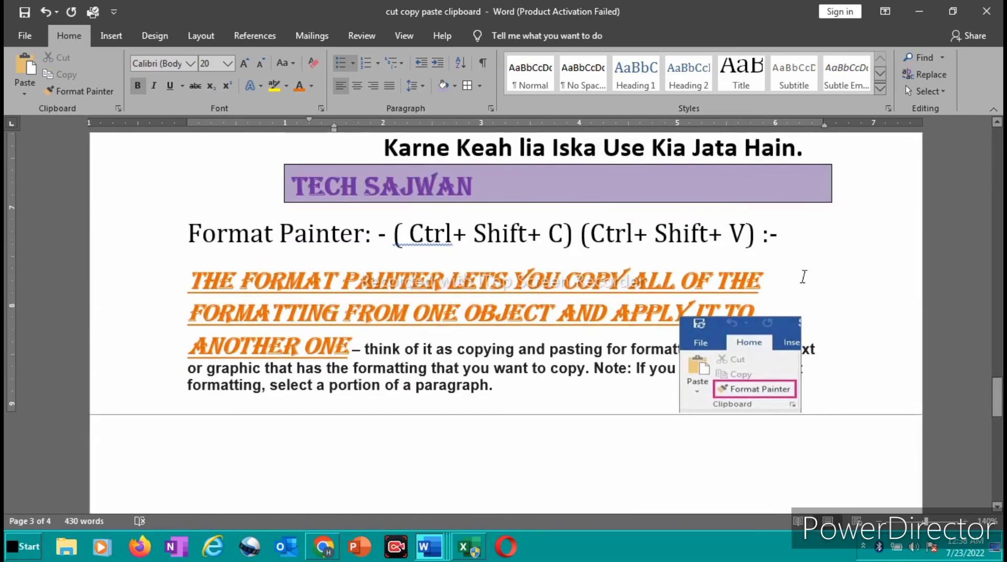
{"action": "scroll", "coordinate": [411, 340], "scroll_direction": "down", "scroll_amount": 4}
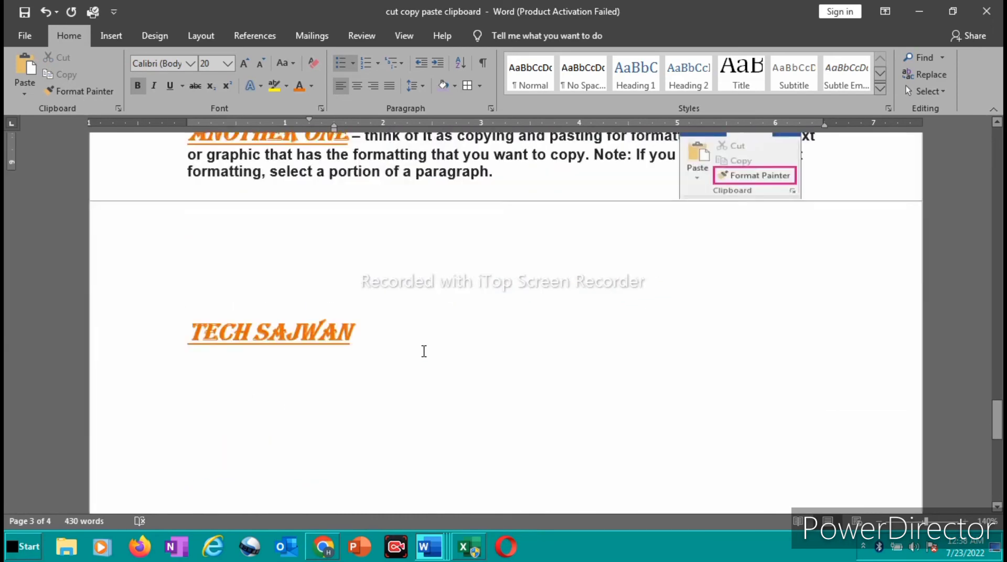
{"action": "scroll", "coordinate": [423, 352], "scroll_direction": "down", "scroll_amount": 1}
{"action": "scroll", "coordinate": [432, 360], "scroll_direction": "up", "scroll_amount": 6}
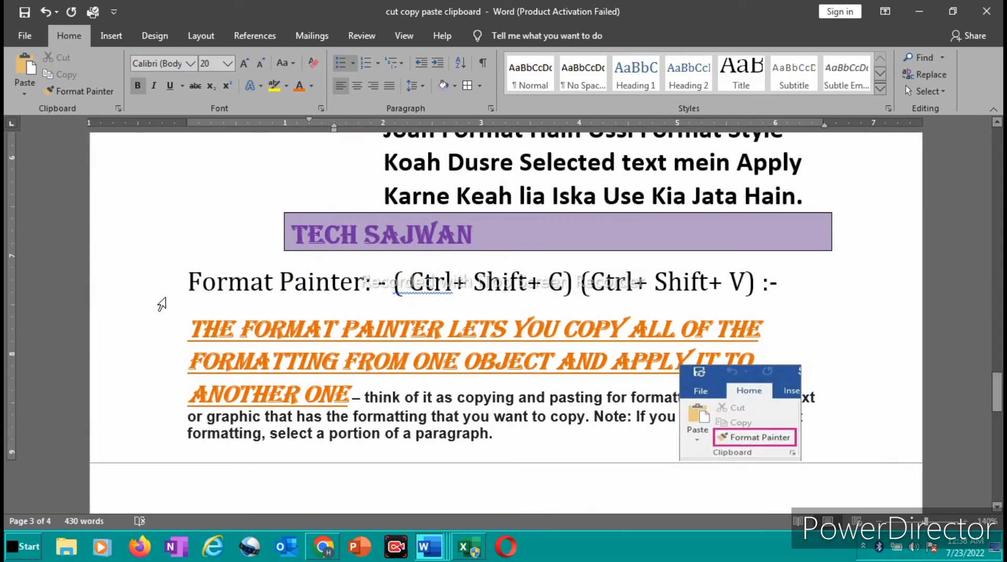
{"action": "left_click_drag", "start_coordinate": [187, 280], "coordinate": [375, 286]}
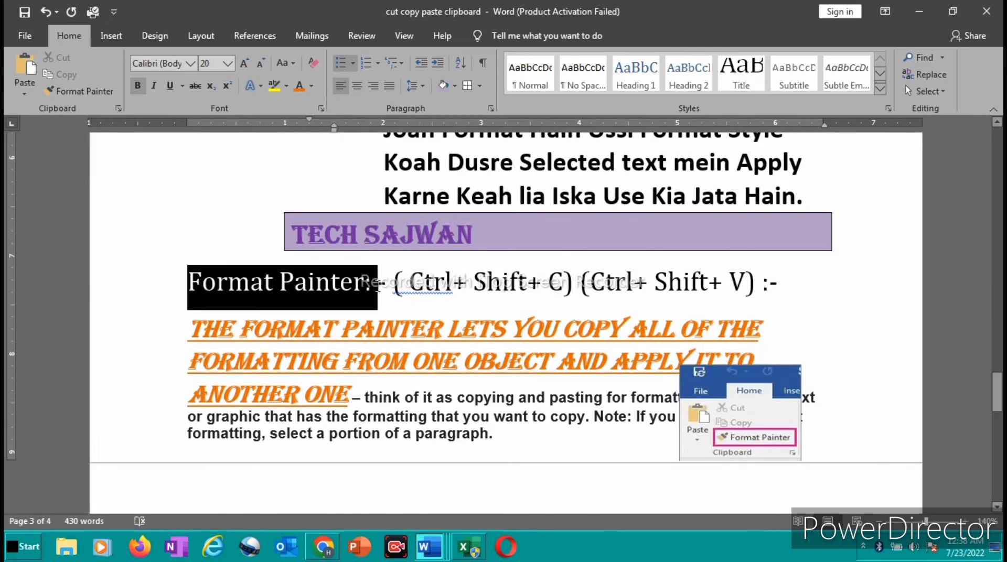
{"action": "left_click", "coordinate": [425, 283]}
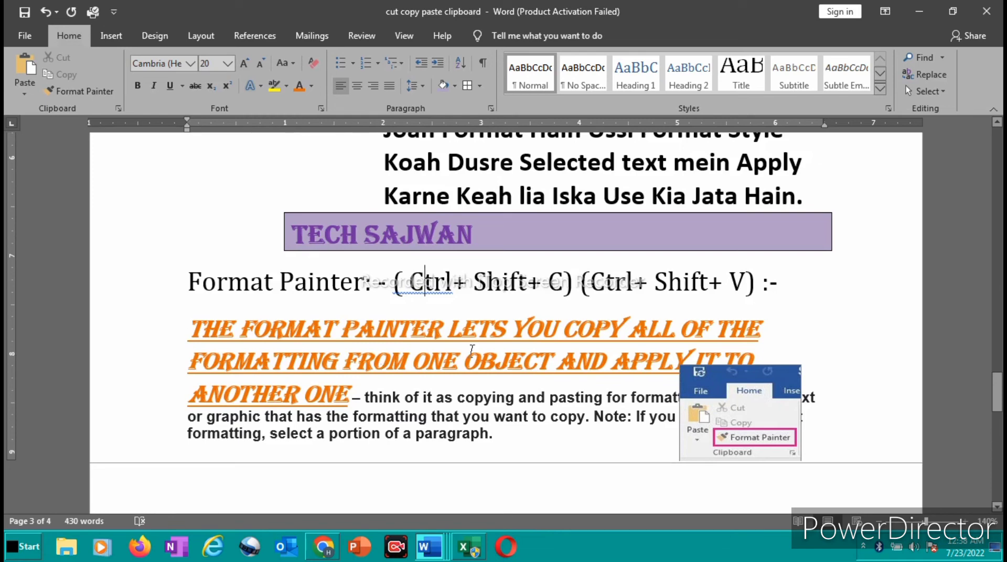
{"action": "scroll", "coordinate": [473, 391], "scroll_direction": "down", "scroll_amount": 1}
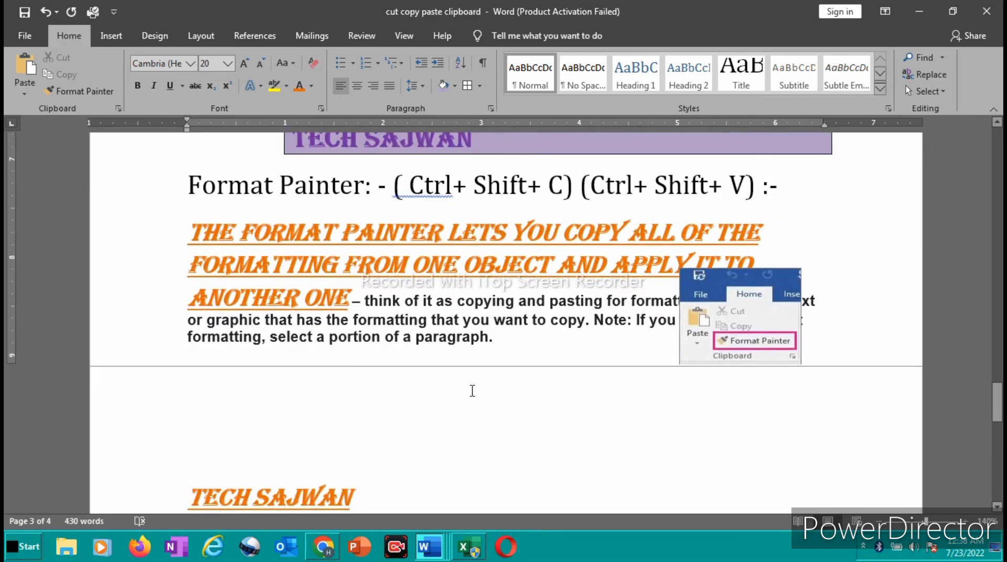
{"action": "scroll", "coordinate": [472, 388], "scroll_direction": "up", "scroll_amount": 3}
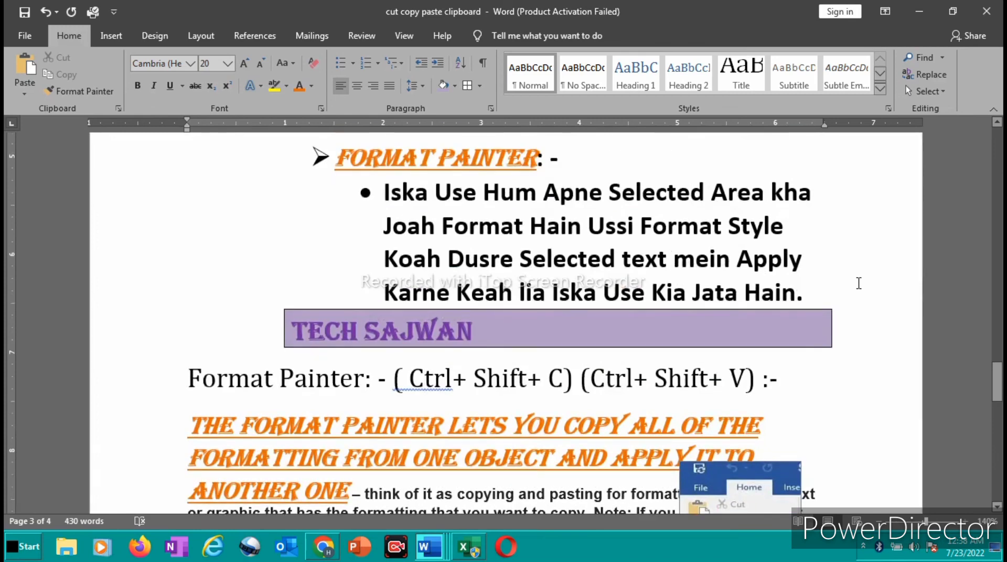
{"action": "scroll", "coordinate": [697, 266], "scroll_direction": "down", "scroll_amount": 4}
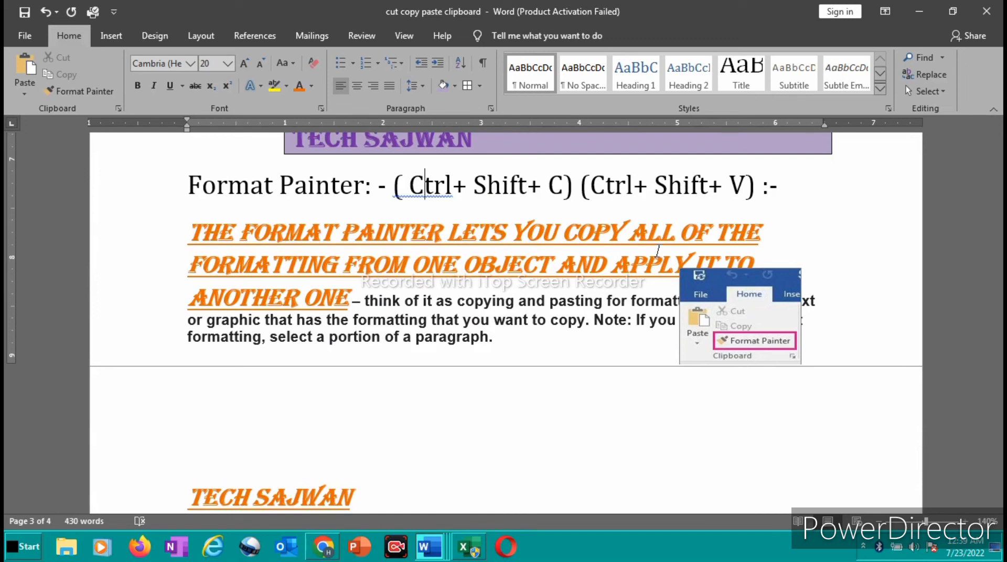
Move the Format Painter picture from the page 3 paragraph to page 4, to the right of the "Tech Sajwan" text, and deselect it.
{"action": "left_click_drag", "start_coordinate": [721, 315], "coordinate": [580, 464]}
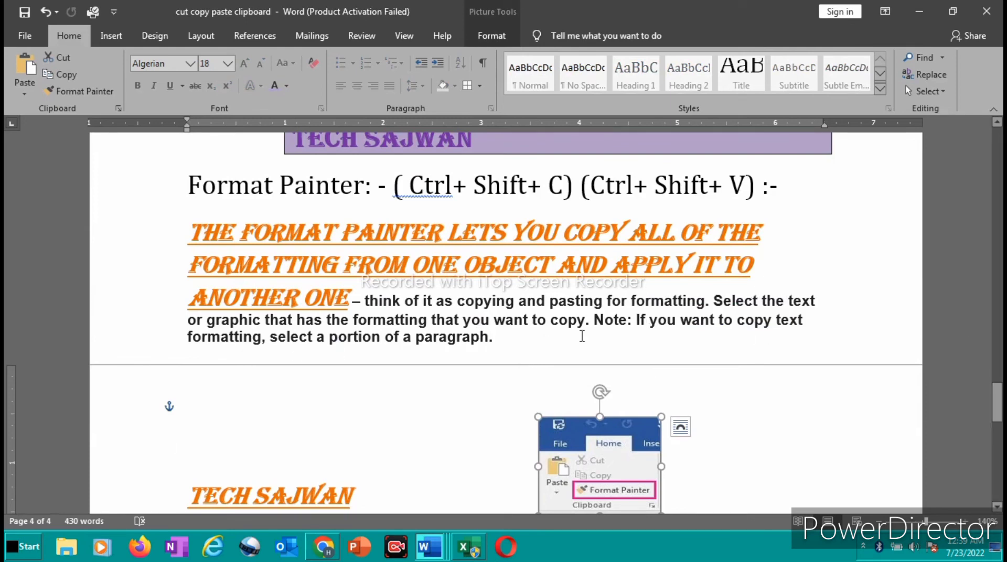
{"action": "left_click", "coordinate": [596, 320]}
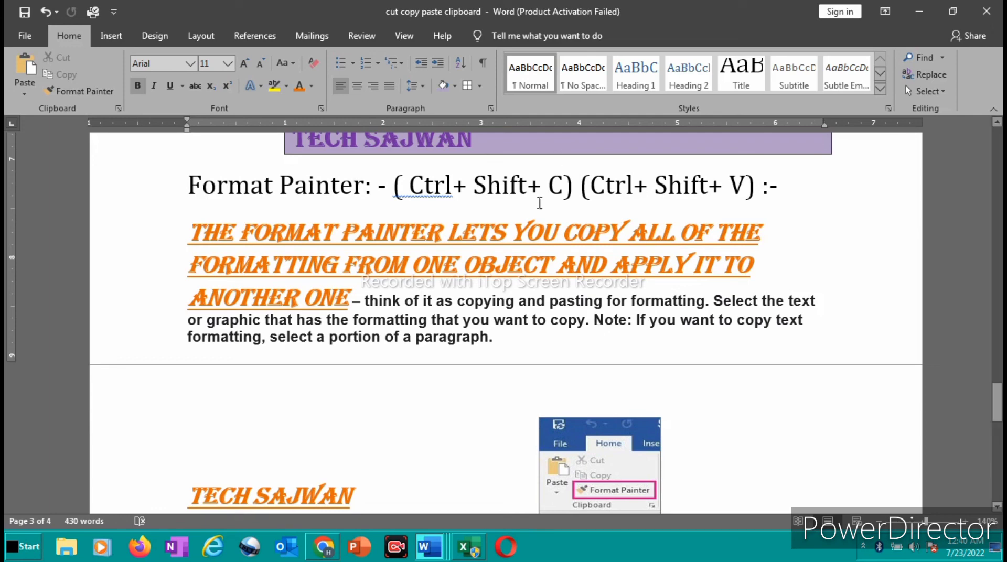
{"action": "scroll", "coordinate": [507, 307], "scroll_direction": "down", "scroll_amount": 2}
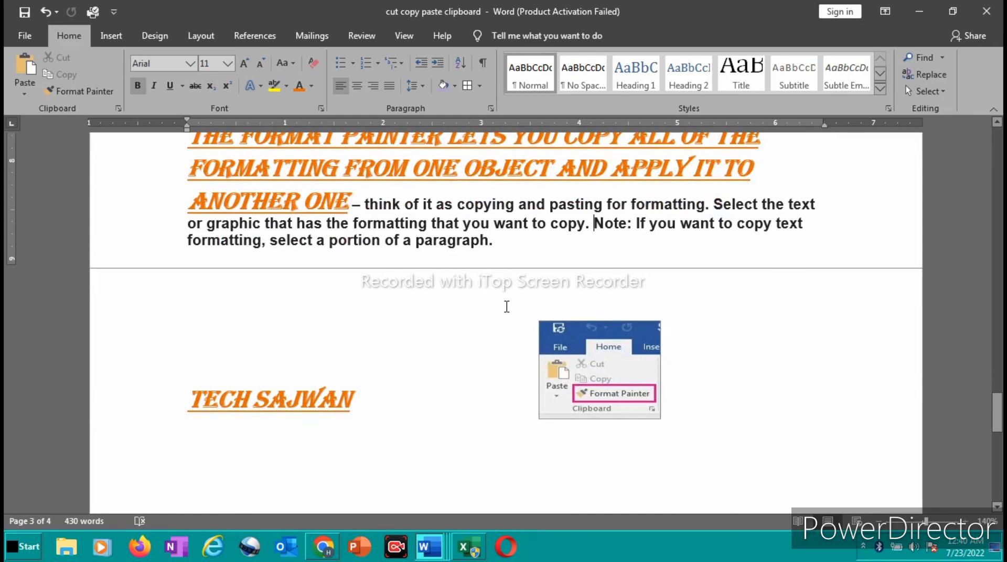